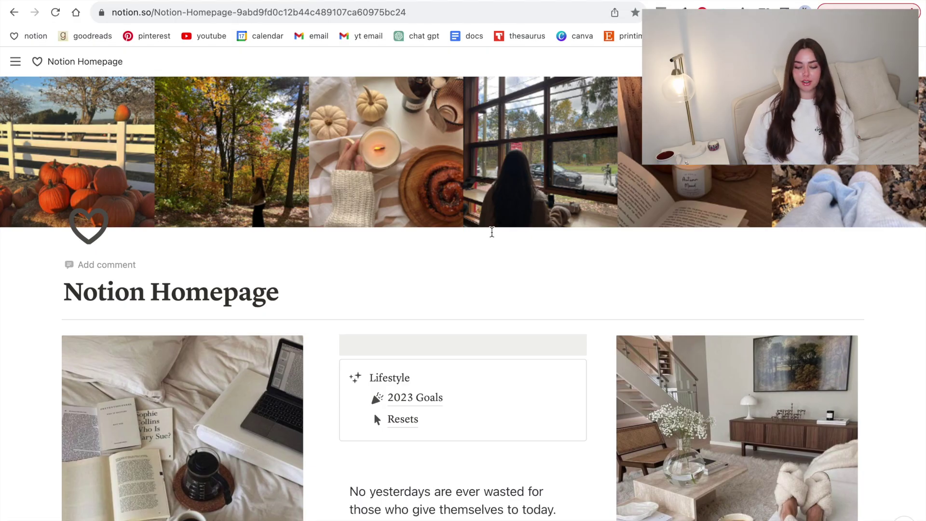
Open the homepage icon choices, then close them without changing the icon
scroll(492, 232, down, 2)
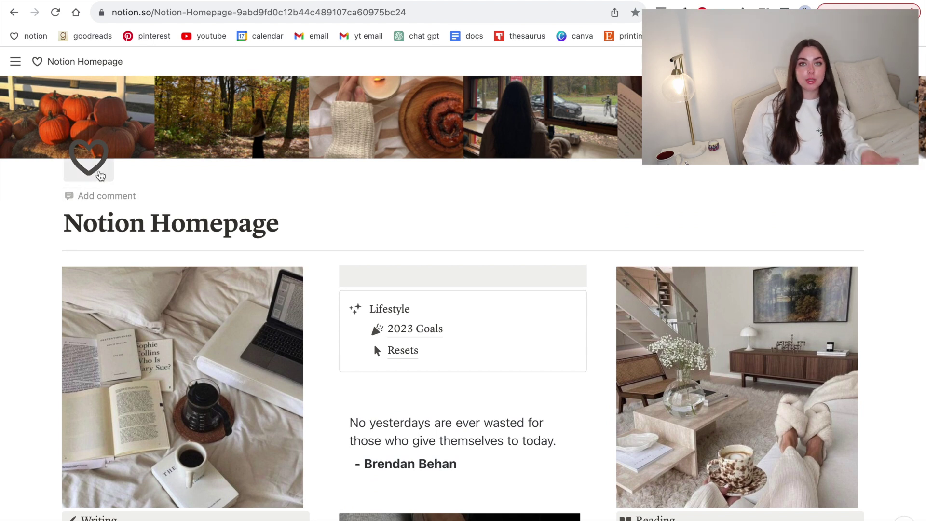
click(100, 175)
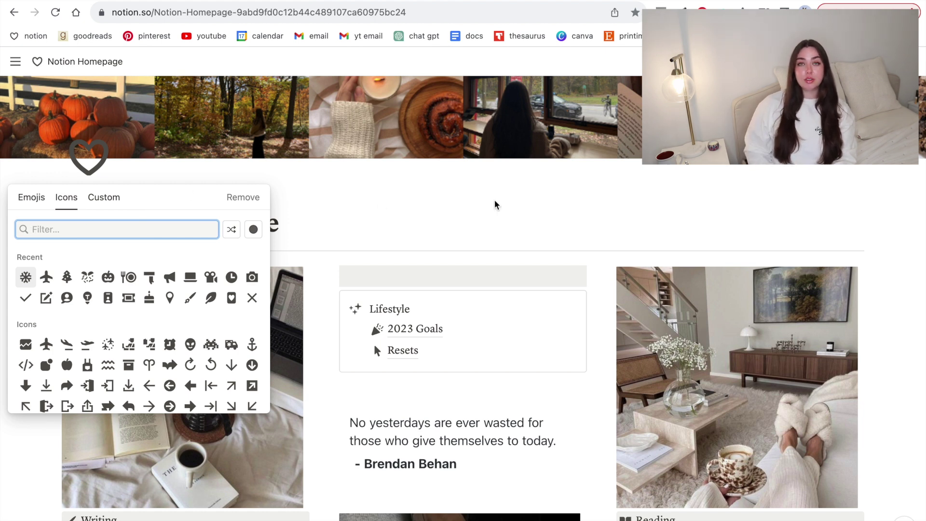
click(496, 204)
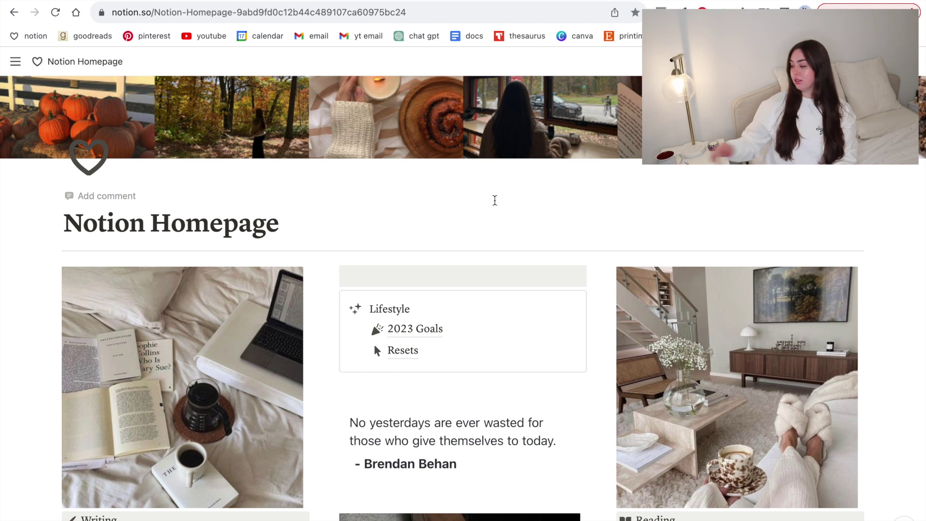
Reload the page so the widgets refresh with an Abraham Lincoln quote and light clock
scroll(494, 200, down, 2)
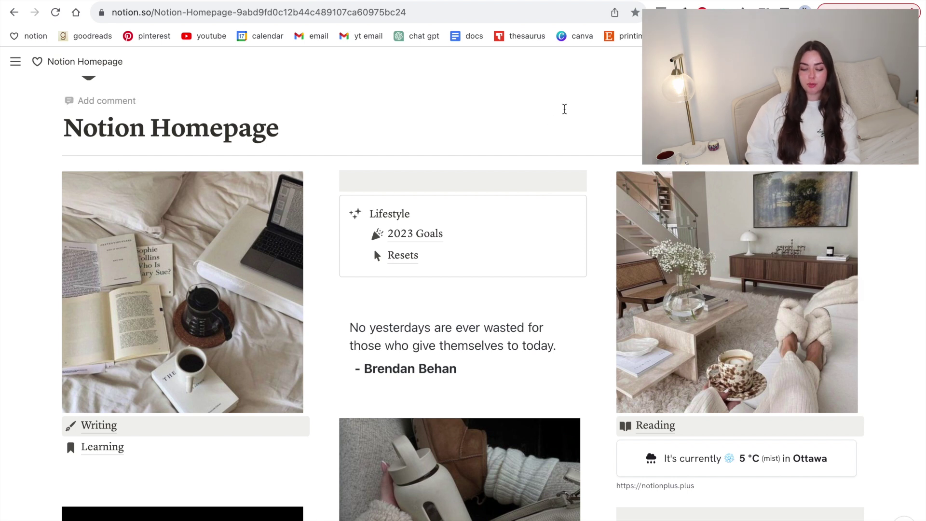
scroll(565, 111, down, 3)
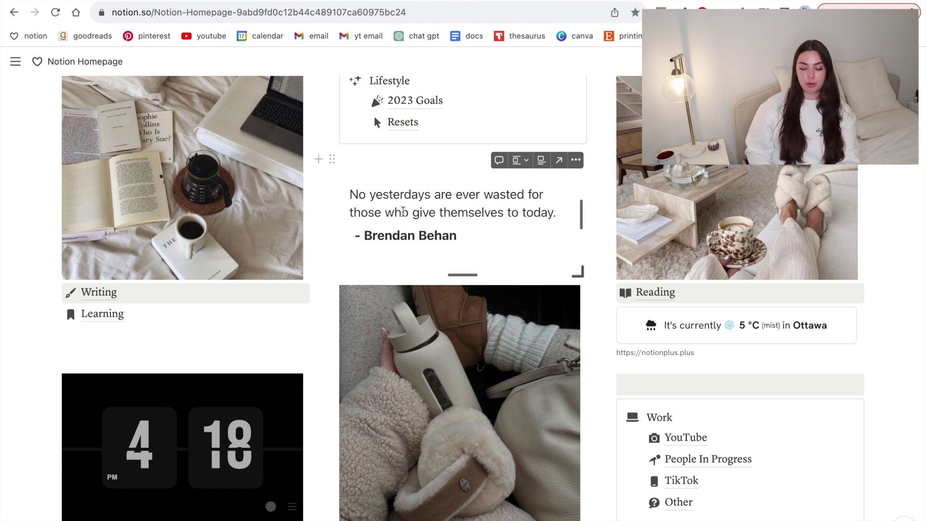
click(57, 12)
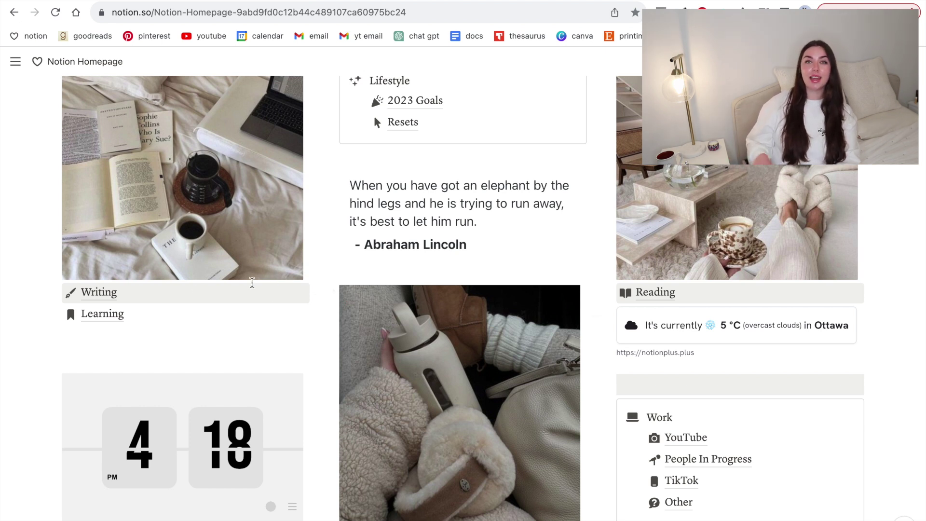
mouse_move(186, 305)
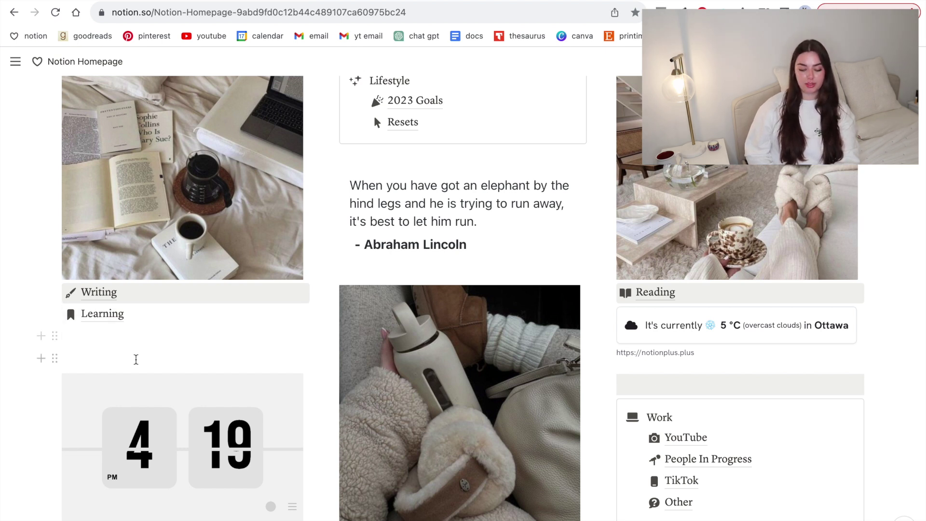
scroll(666, 263, down, 1)
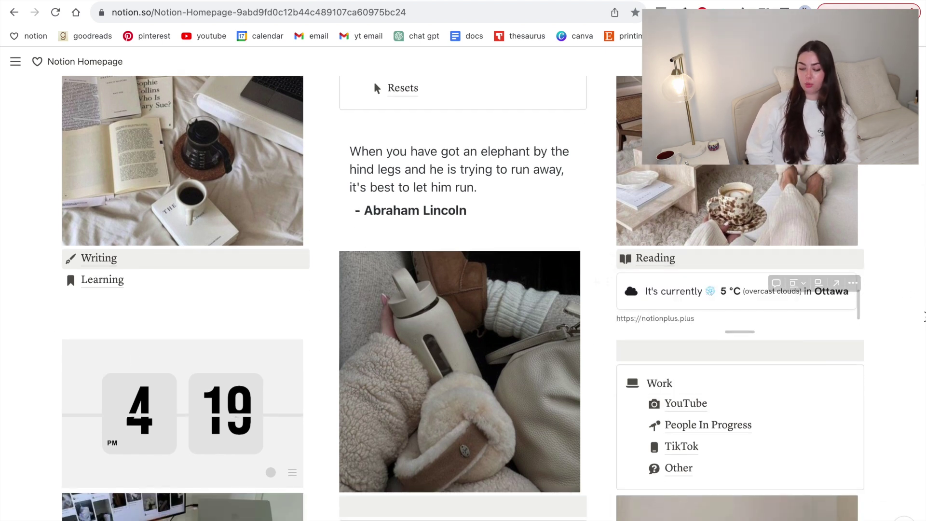
scroll(923, 317, down, 5)
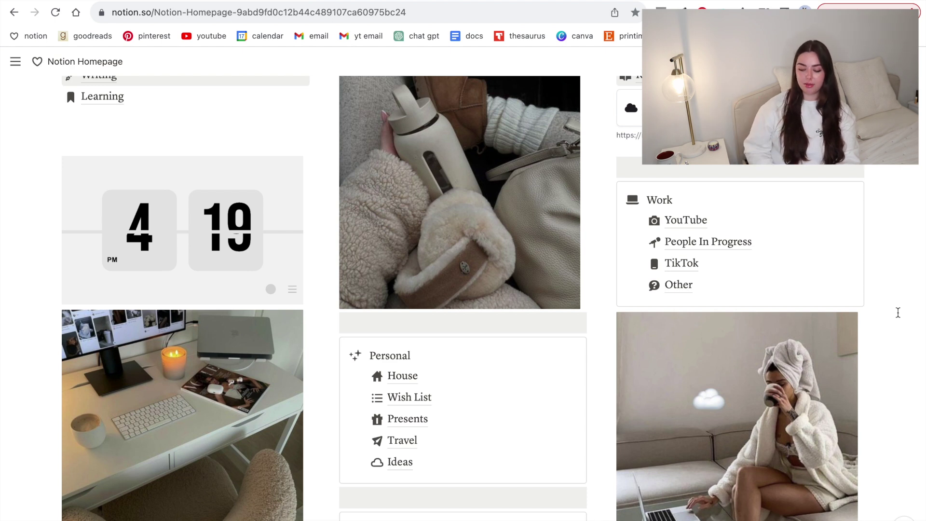
scroll(509, 166, down, 5)
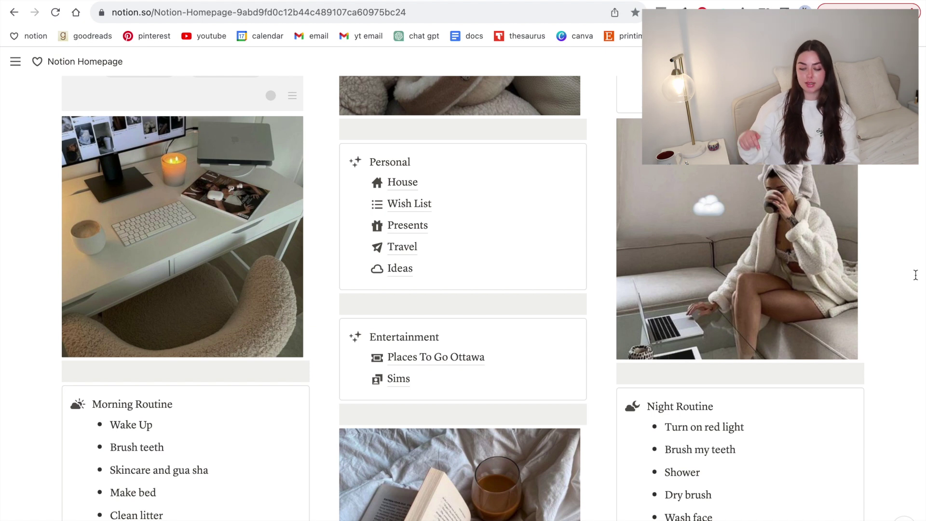
scroll(916, 275, down, 3)
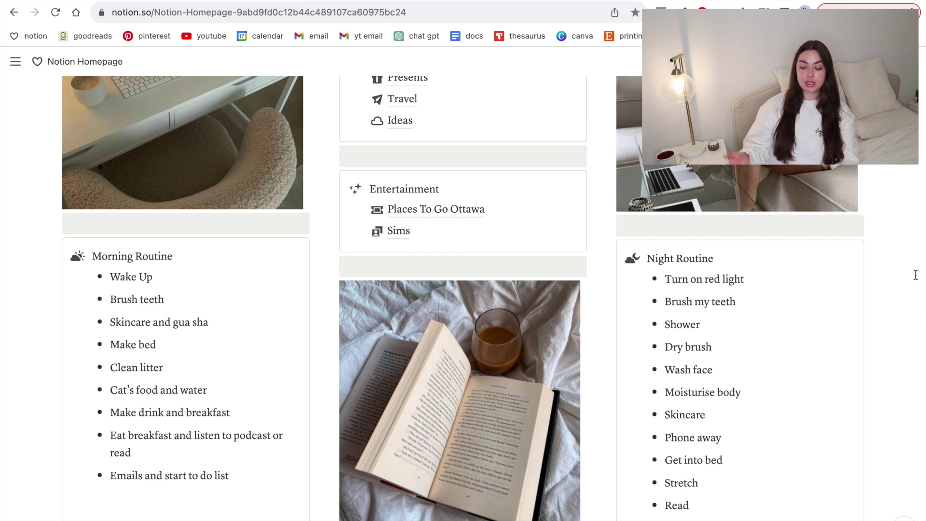
scroll(915, 274, down, 4)
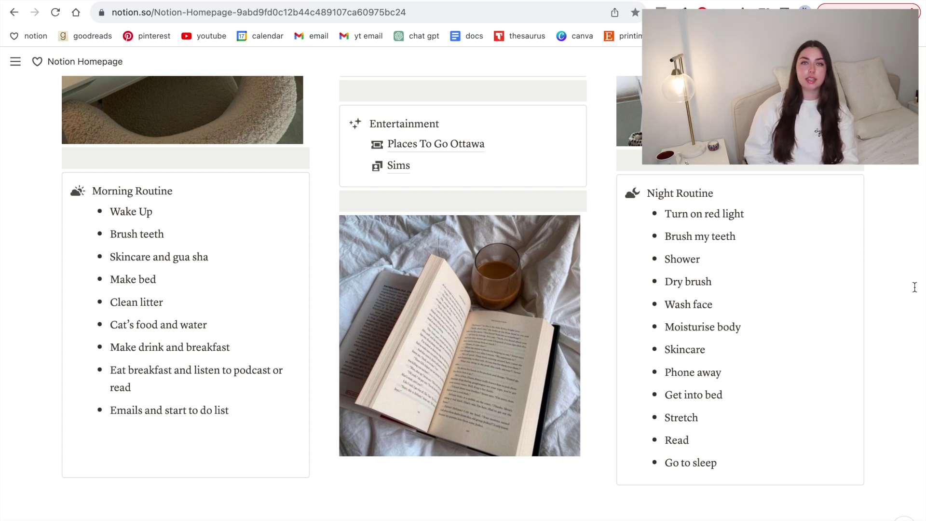
scroll(915, 287, down, 1)
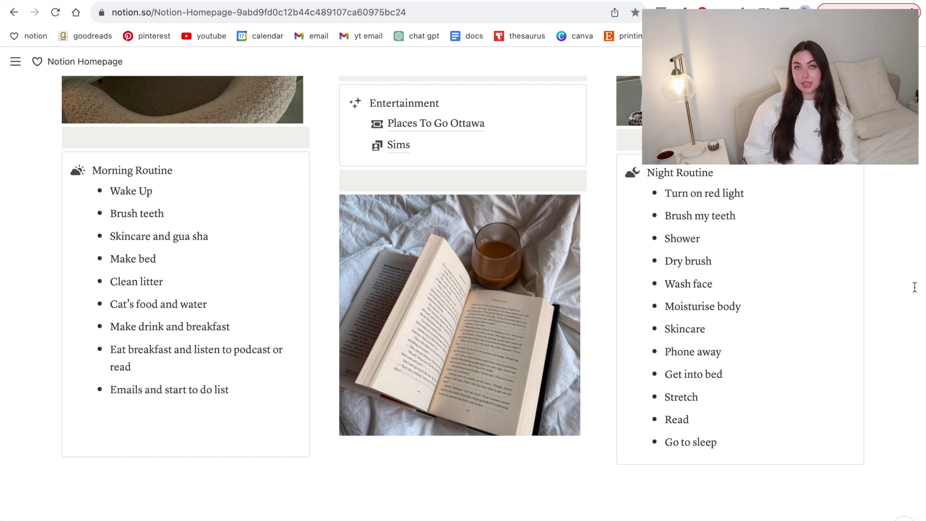
scroll(915, 287, up, 10)
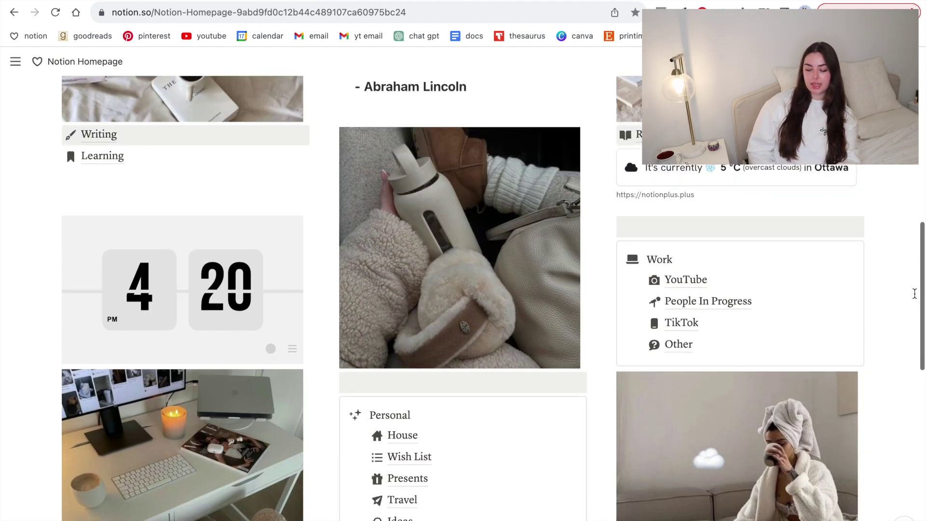
scroll(915, 293, up, 8)
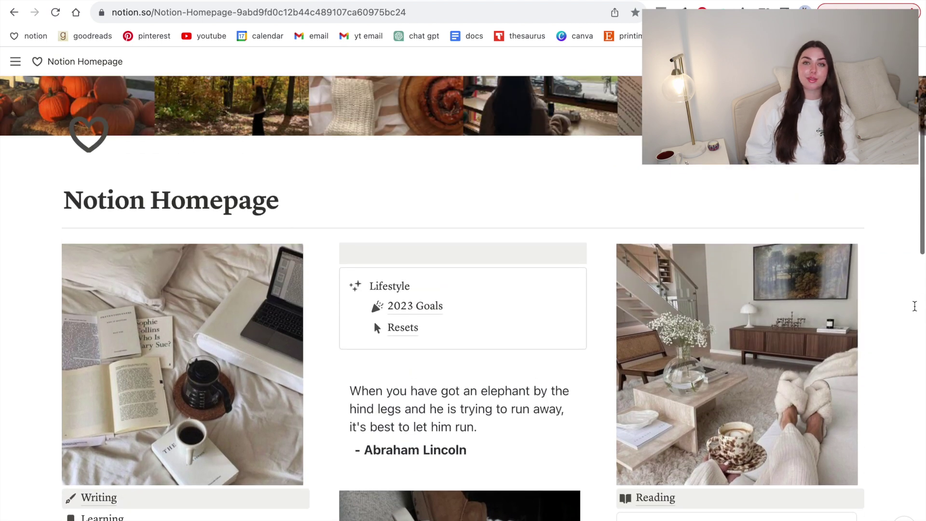
scroll(915, 305, down, 1)
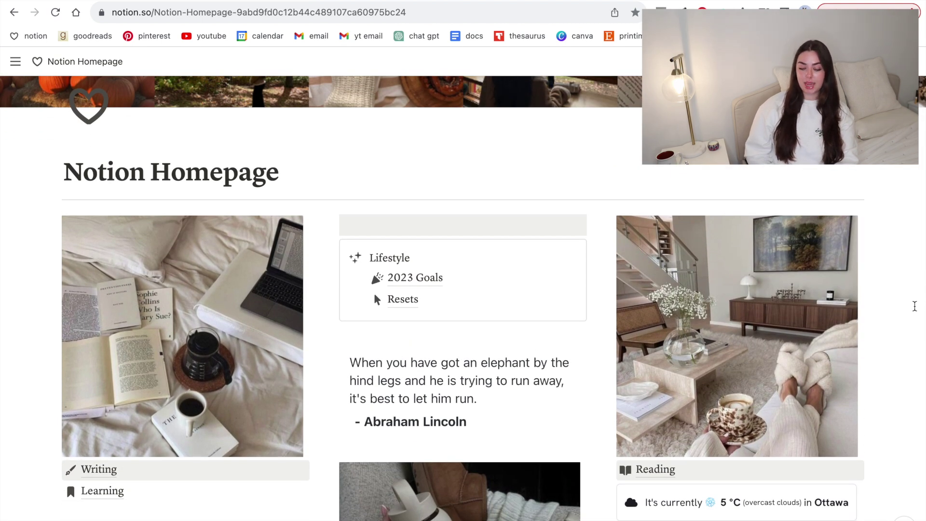
Open the goals link under Lifestyle and browse the 2024 Goals views and Monthly Goals
click(437, 278)
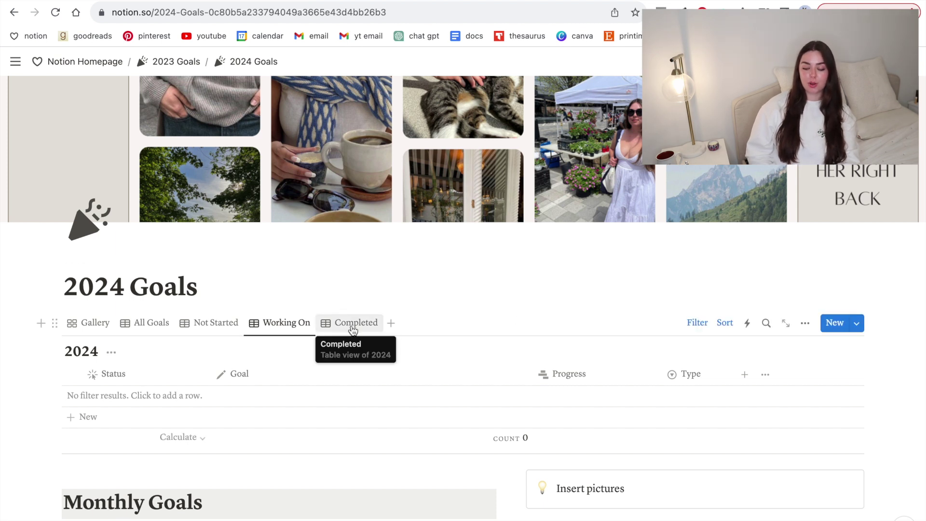
scroll(390, 311, down, 3)
scroll(390, 311, up, 3)
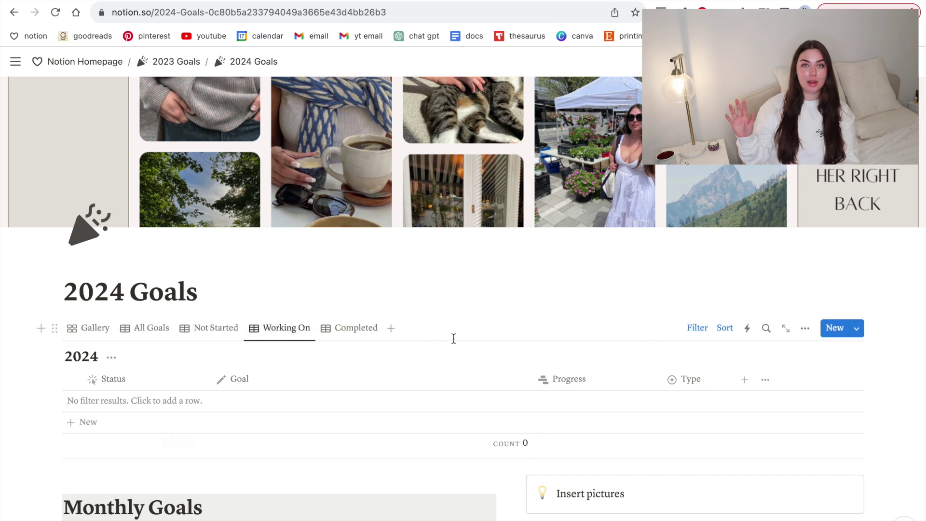
scroll(453, 337, down, 5)
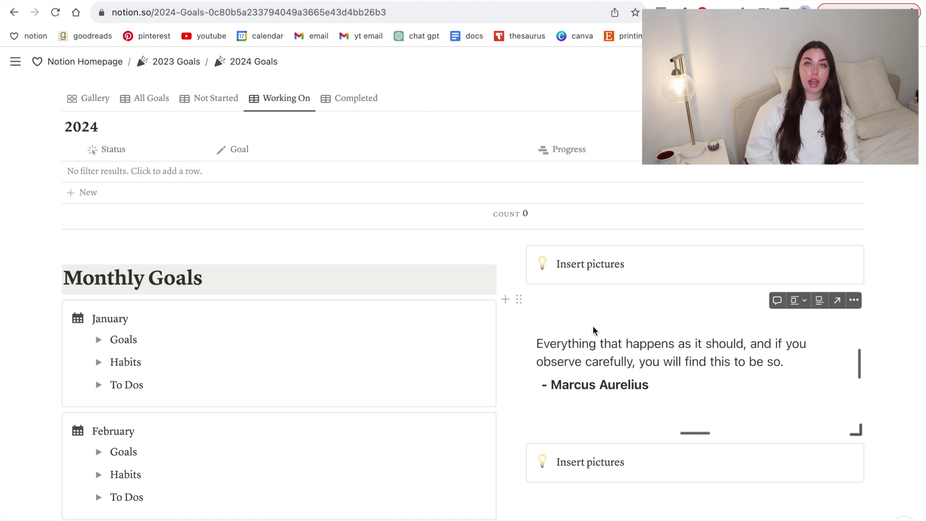
scroll(595, 331, up, 5)
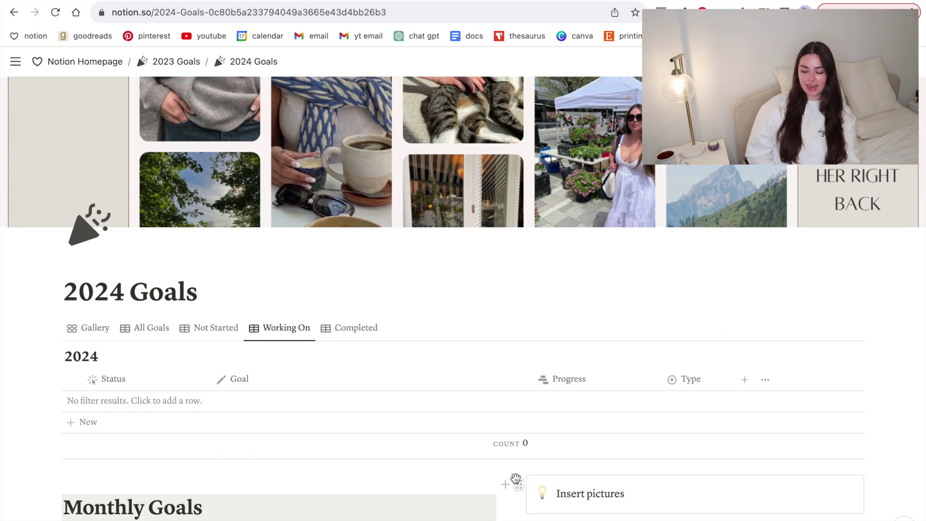
scroll(570, 480, down, 3)
scroll(569, 481, down, 3)
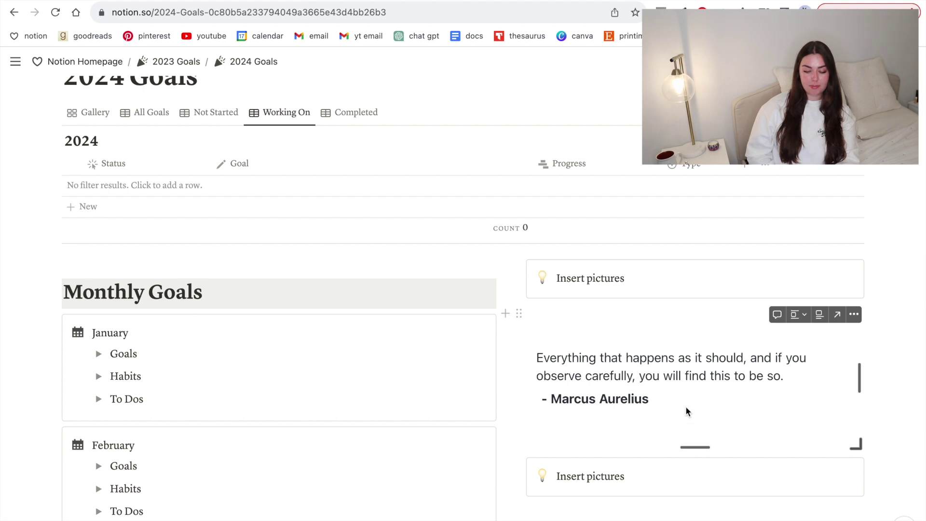
scroll(486, 234, up, 5)
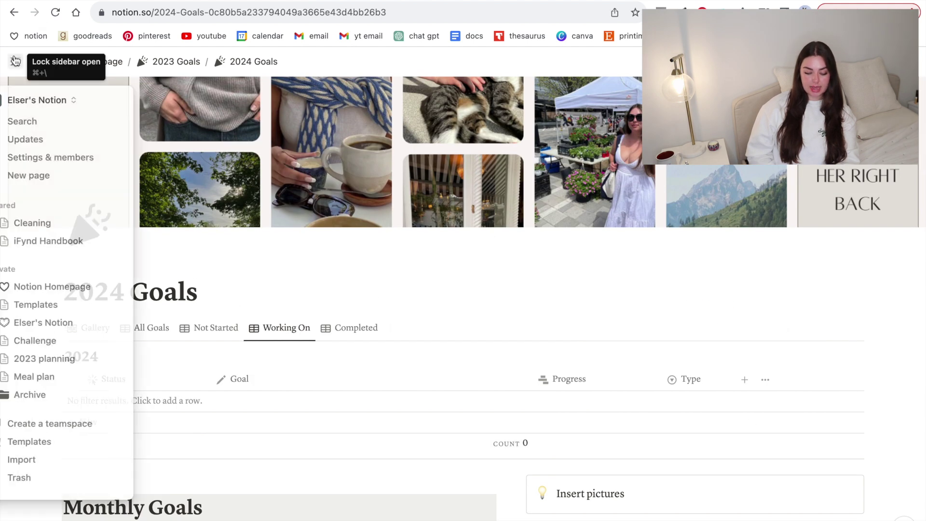
click(15, 61)
click(57, 267)
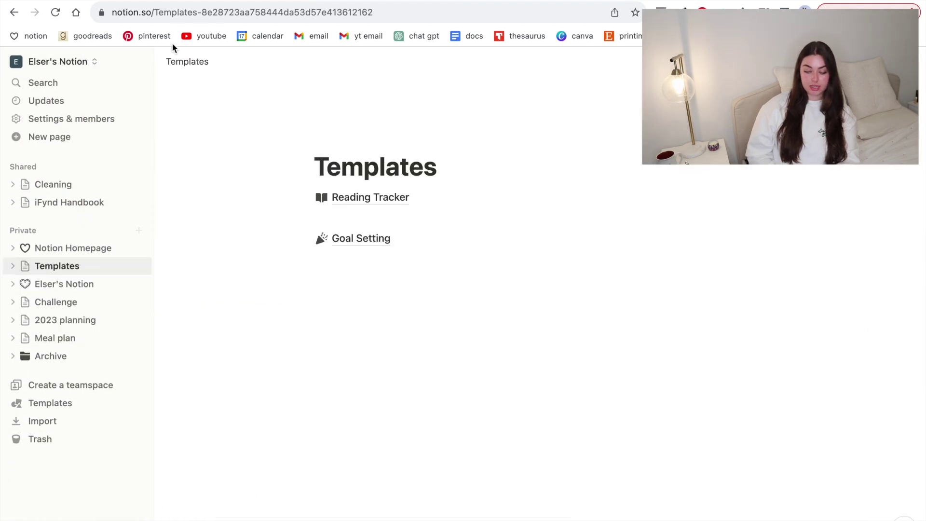
click(146, 65)
click(379, 239)
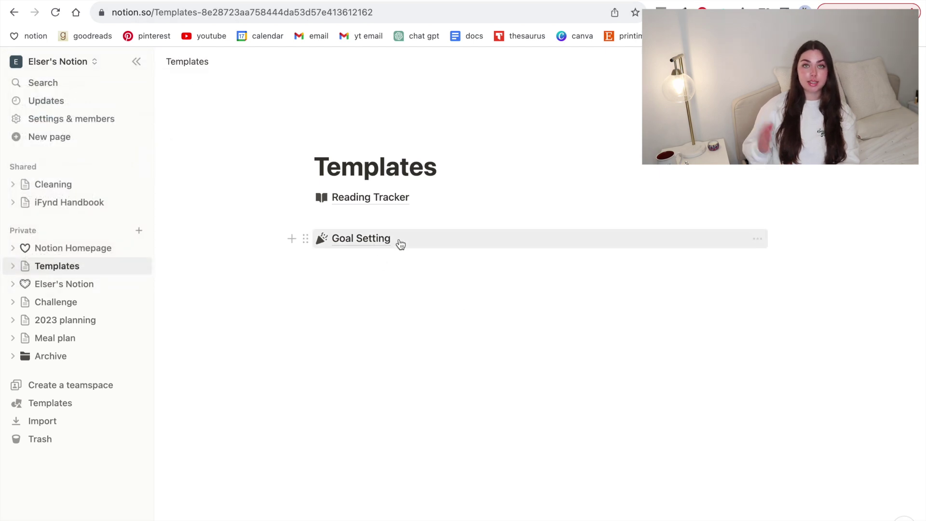
click(388, 240)
click(136, 61)
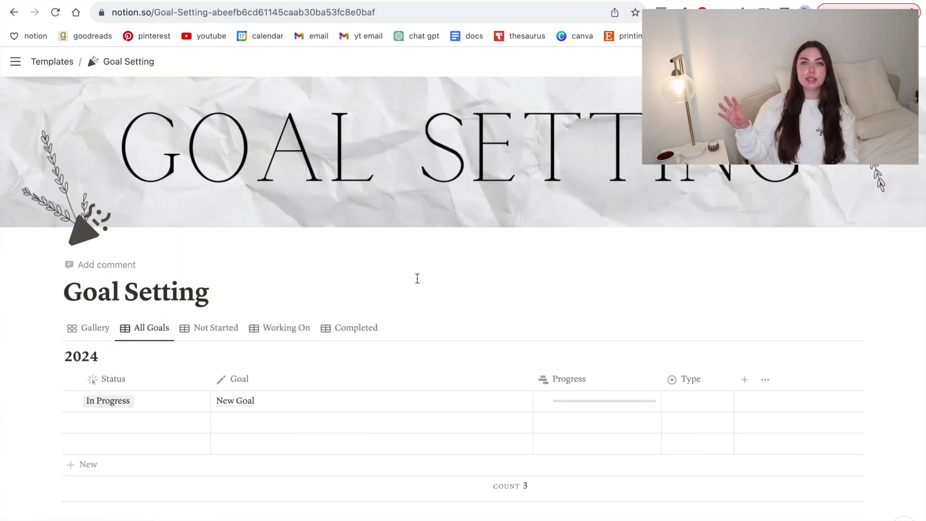
scroll(417, 278, down, 2)
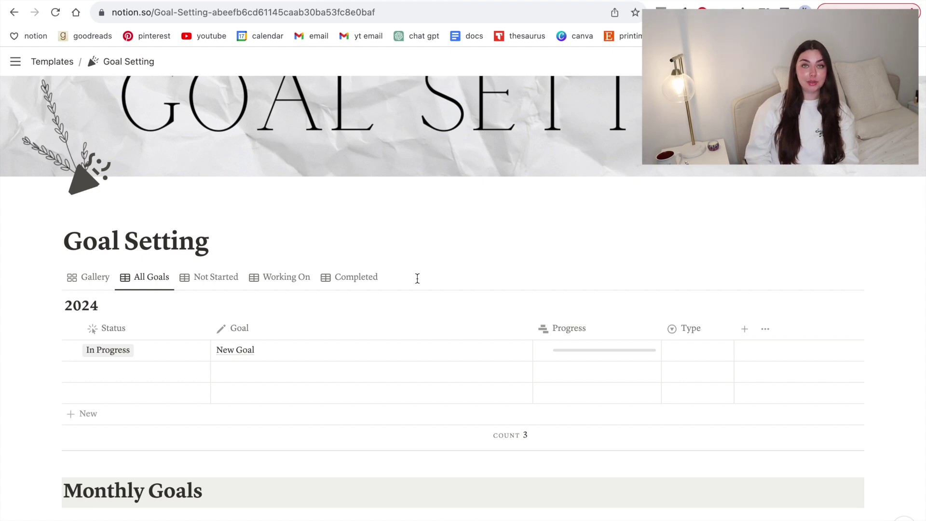
scroll(137, 242, down, 6)
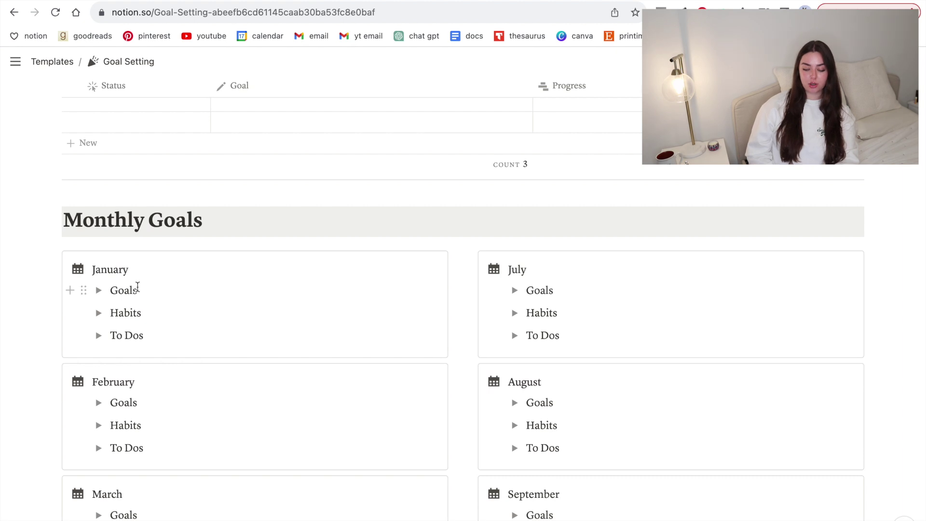
scroll(135, 288, down, 6)
scroll(137, 287, up, 7)
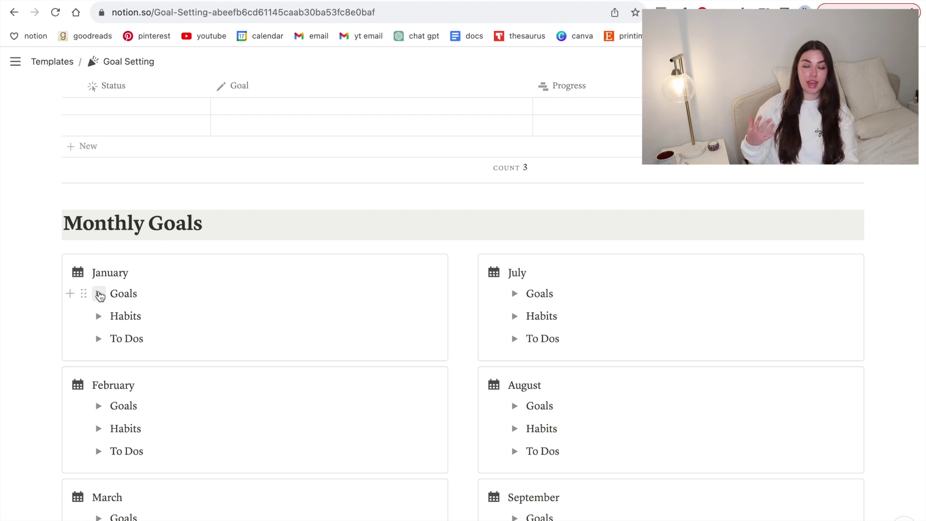
scroll(99, 295, up, 5)
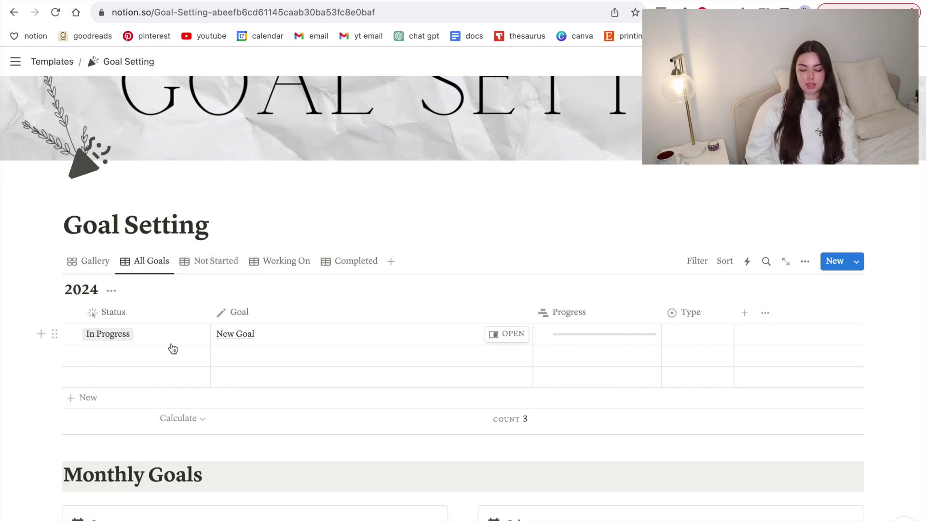
Open the New Goal entry in a side panel and apply the New Goal template
click(507, 333)
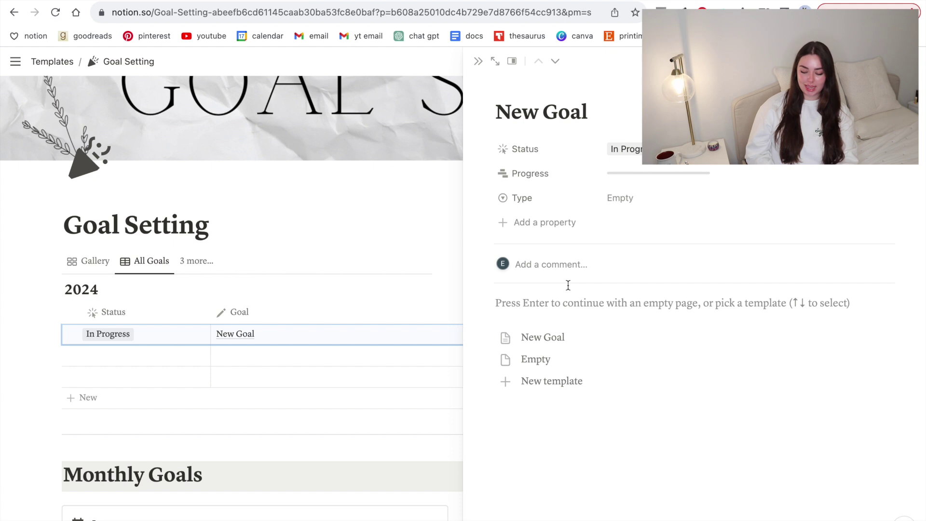
click(563, 336)
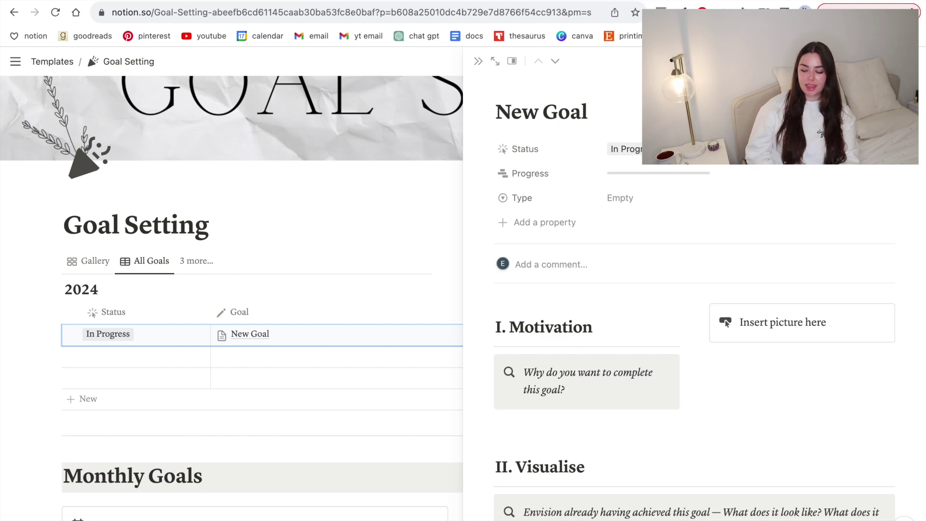
scroll(601, 346, down, 2)
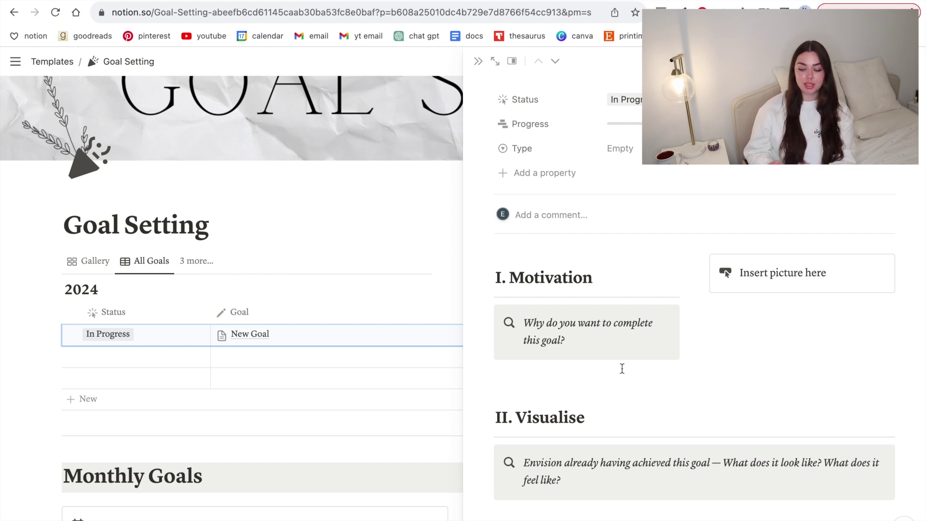
scroll(622, 368, down, 5)
scroll(622, 368, up, 1)
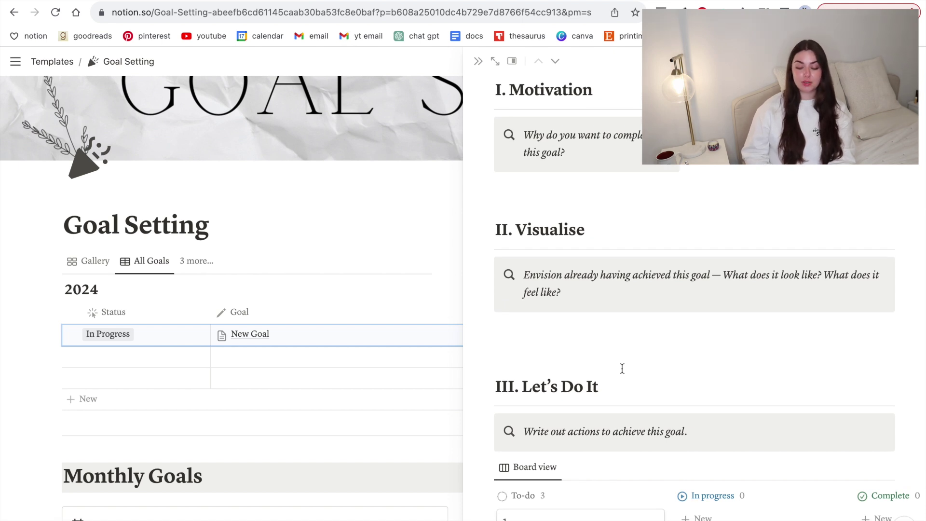
scroll(622, 369, down, 3)
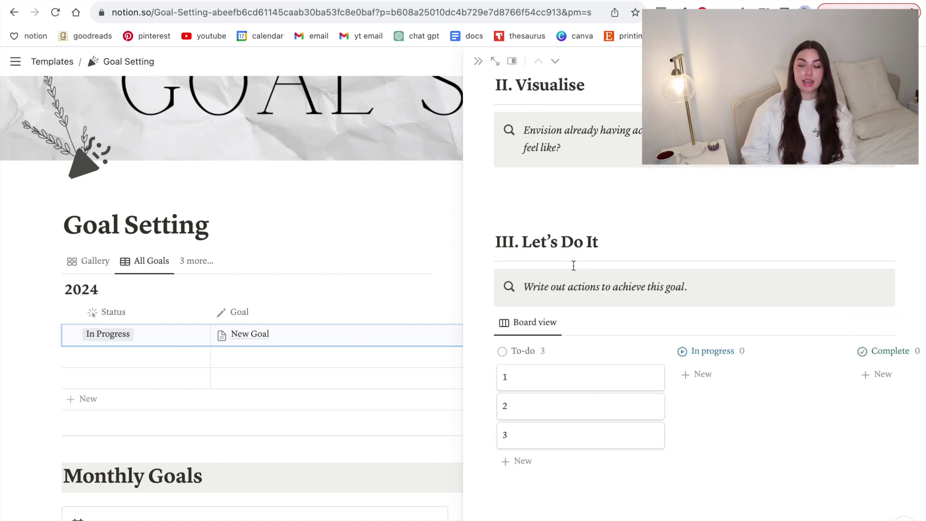
Check the available goal Type options and start editing the Progress value
scroll(712, 408, right, 3)
scroll(758, 403, left, 3)
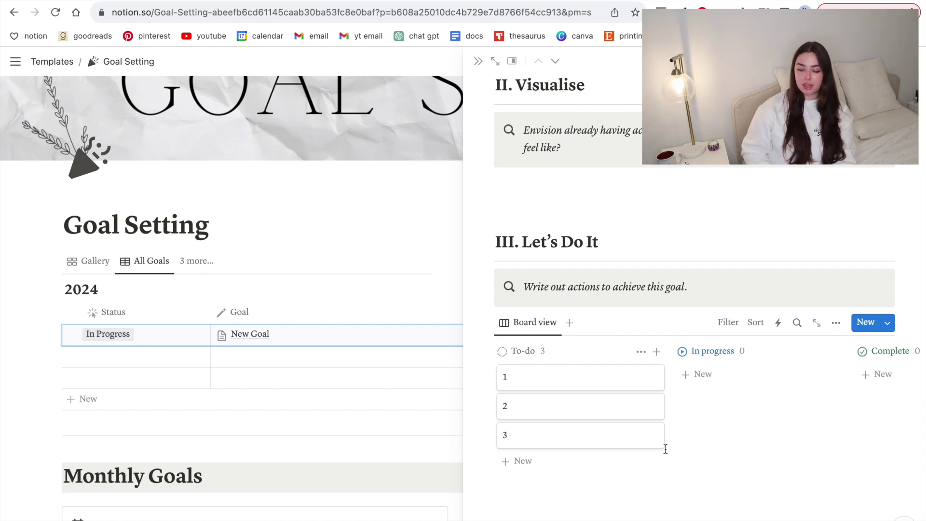
scroll(666, 449, up, 8)
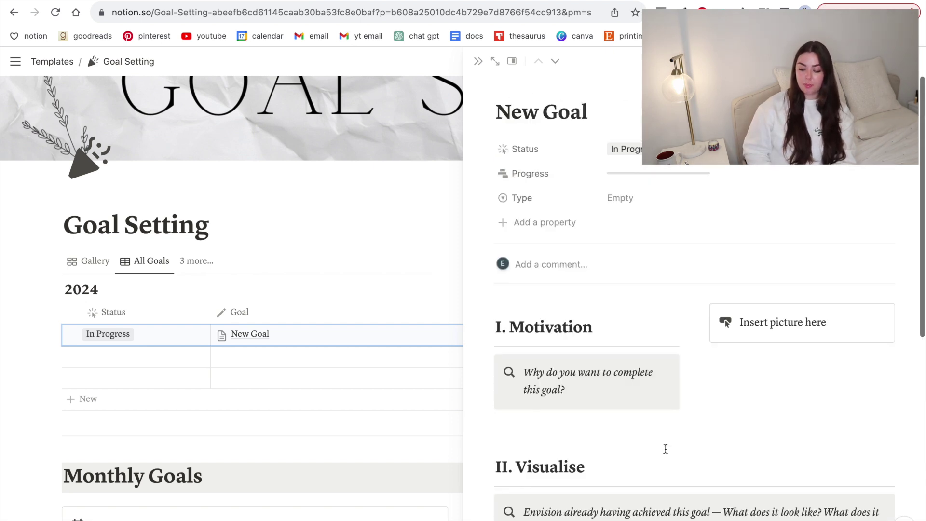
click(637, 194)
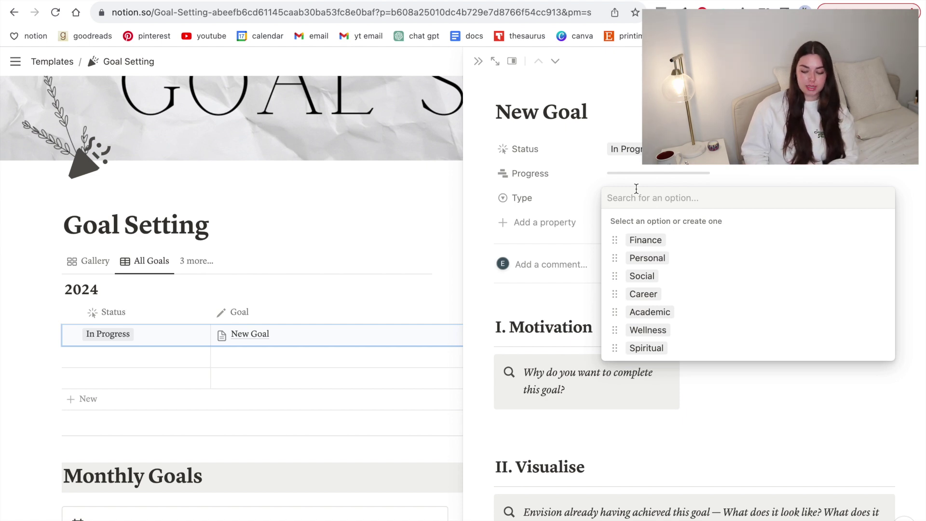
click(648, 172)
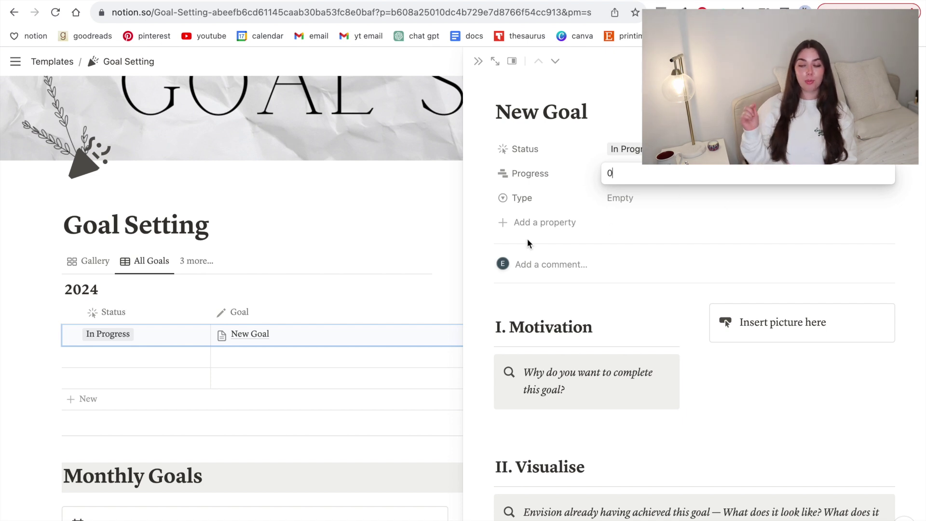
Move action card 1 into the Complete column
click(726, 408)
scroll(726, 408, down, 8)
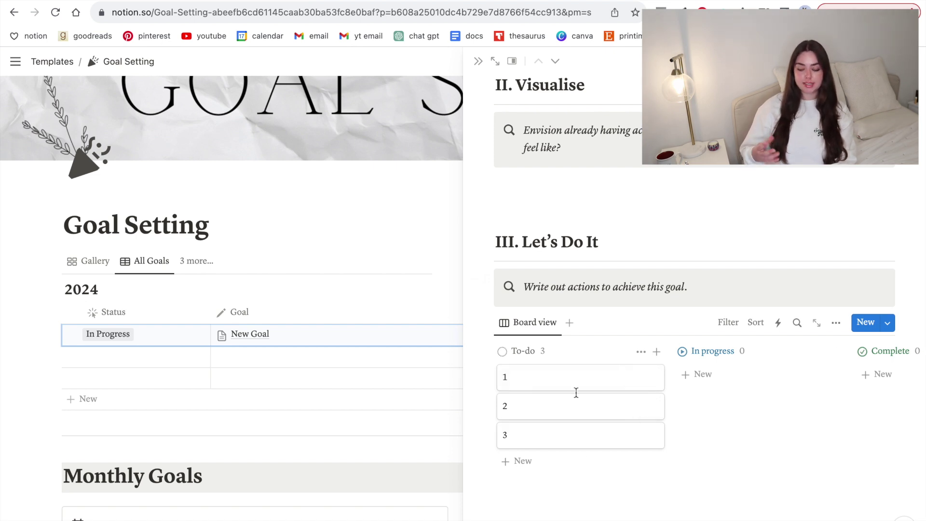
scroll(576, 392, right, 2)
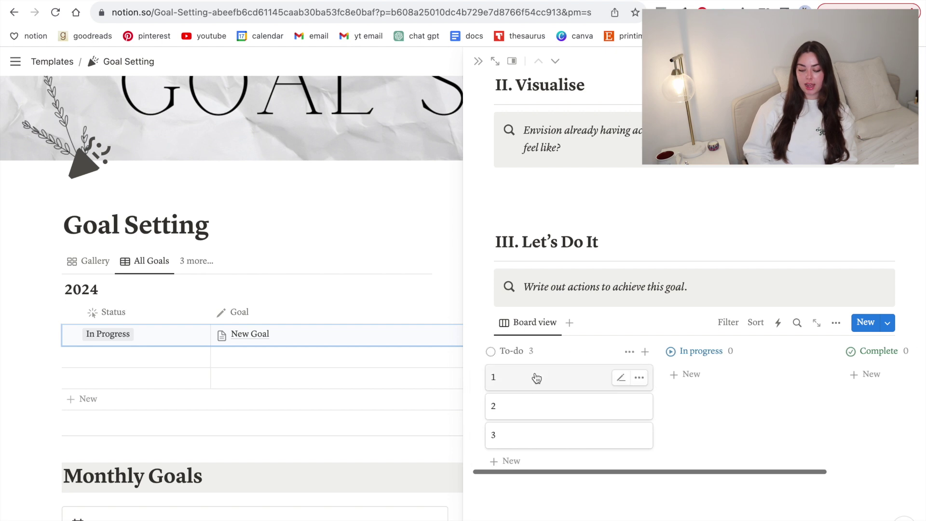
drag(537, 378, 875, 381)
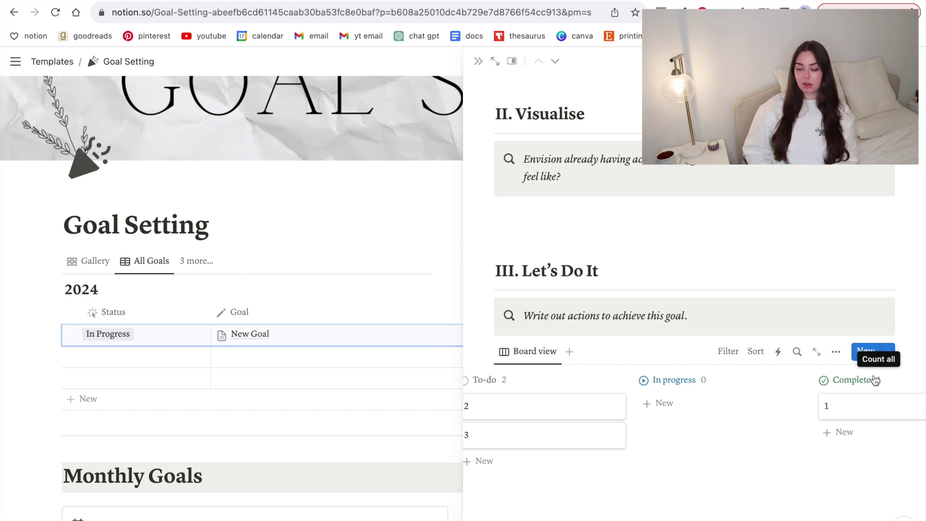
Set the goal's progress to 0.33
scroll(876, 380, up, 10)
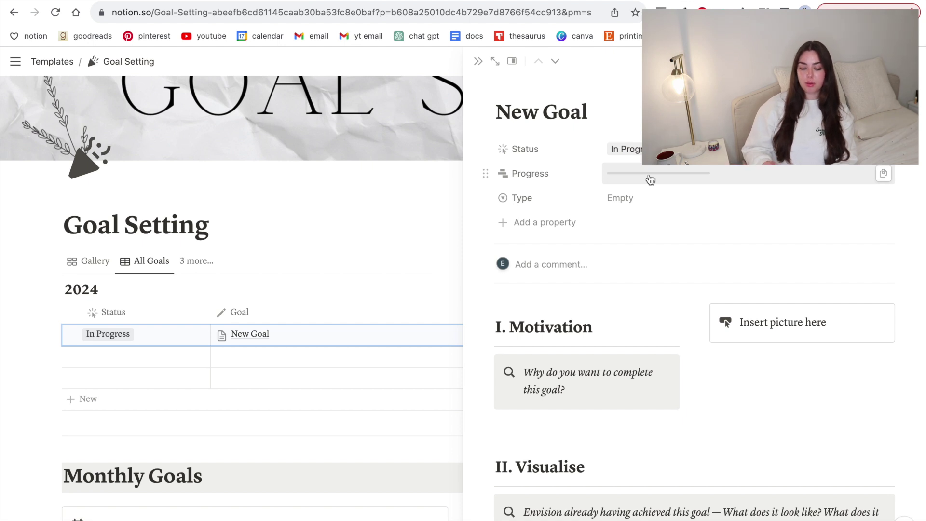
click(649, 176)
text(0.33)
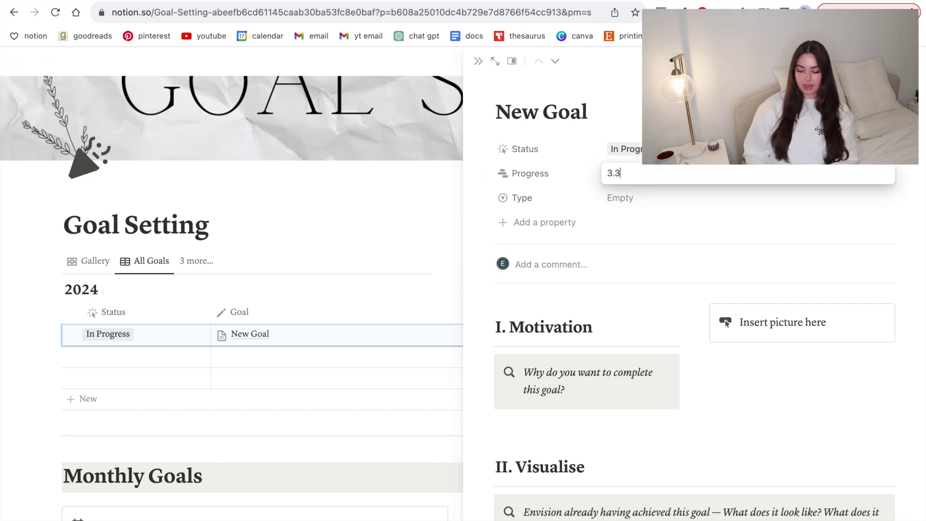
key(Return)
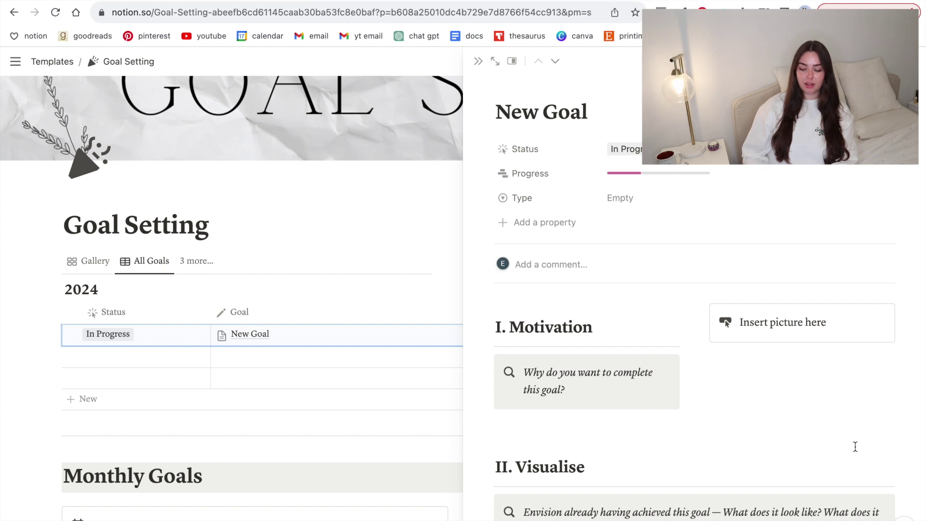
Move action card 2 into the In progress column and reopen the Progress value
scroll(769, 377, down, 7)
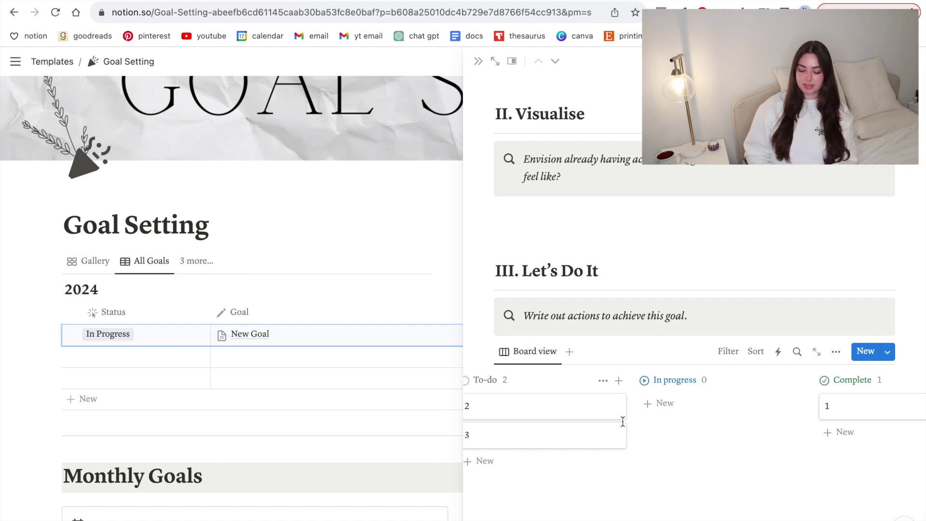
drag(546, 413, 692, 409)
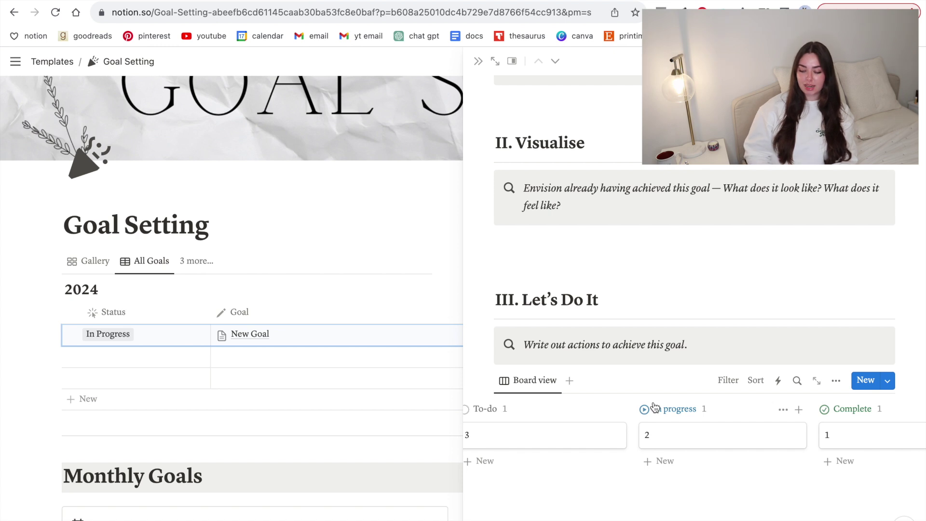
scroll(655, 407, up, 7)
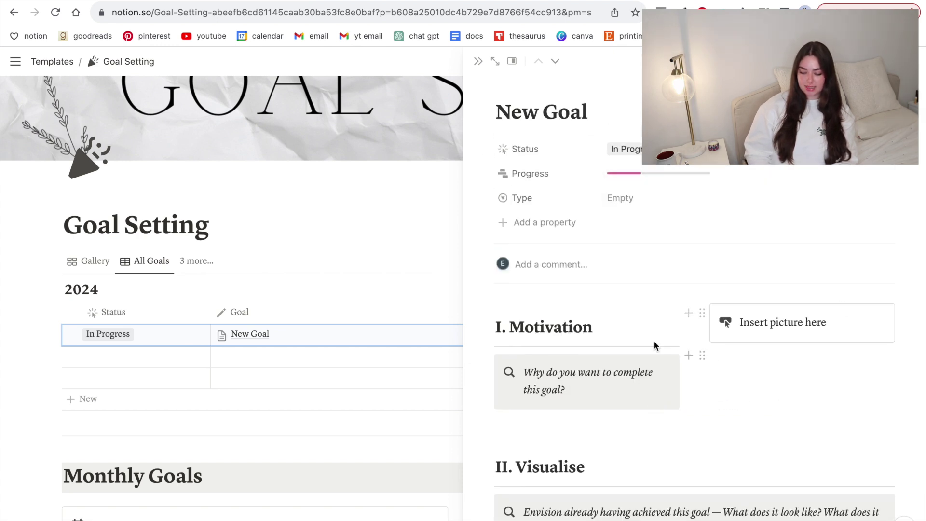
click(682, 174)
Enter 0 as the goal's progress and close the New Goal side panel
text(0)
key(Escape)
click(311, 375)
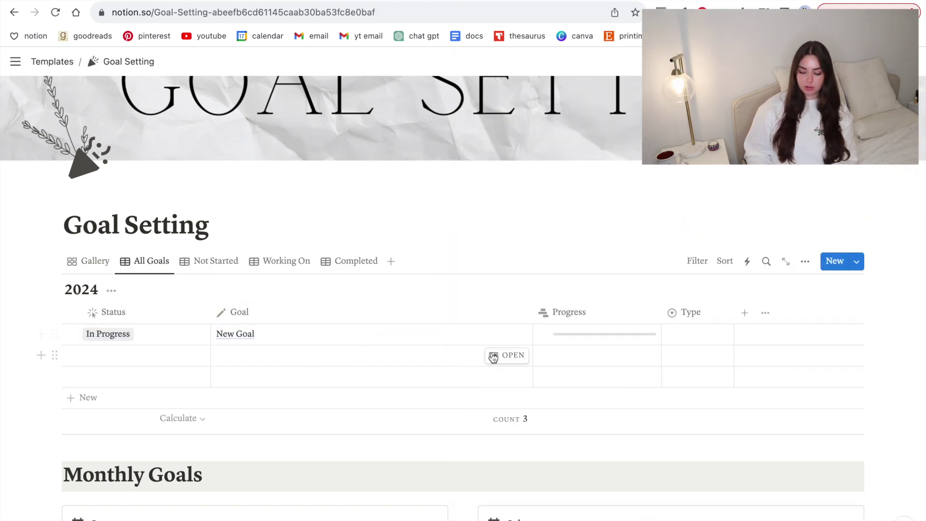
Give the second and third goals progress values of 70 and 10
click(602, 337)
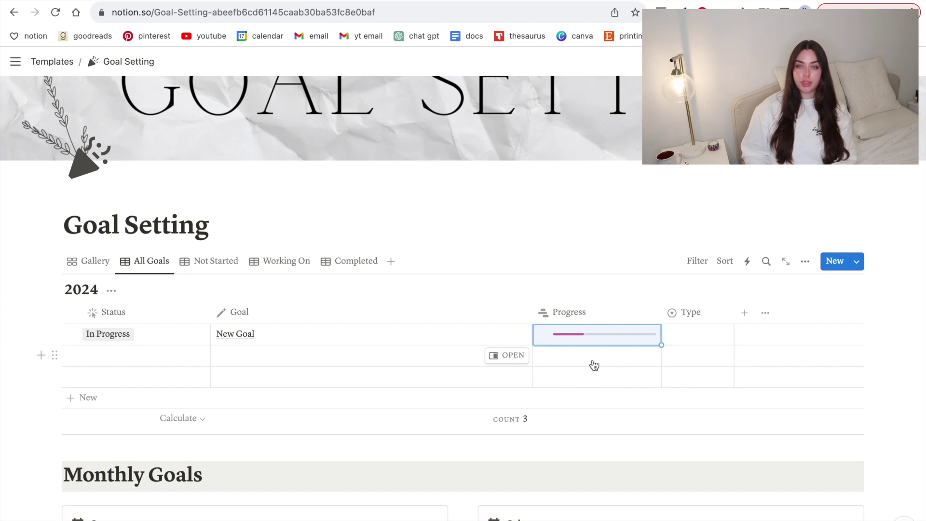
click(592, 360)
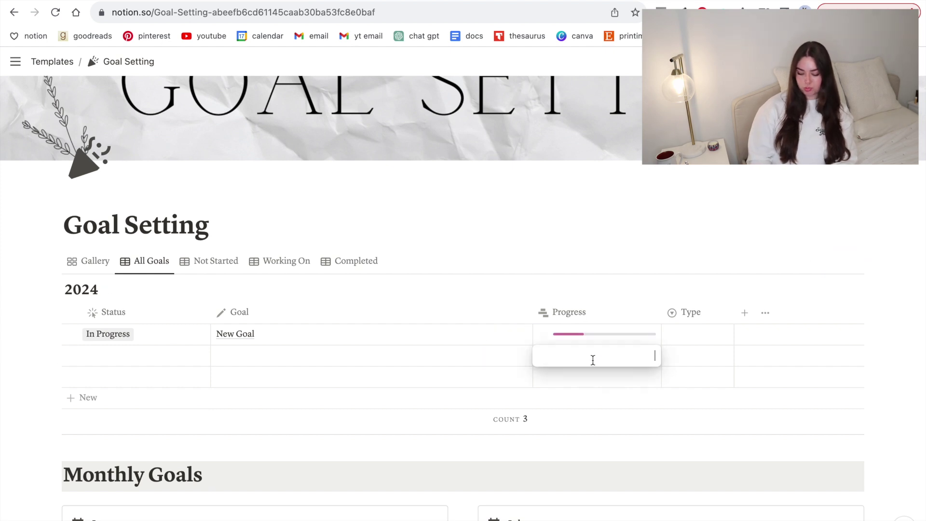
text(70)
key(Return)
click(614, 380)
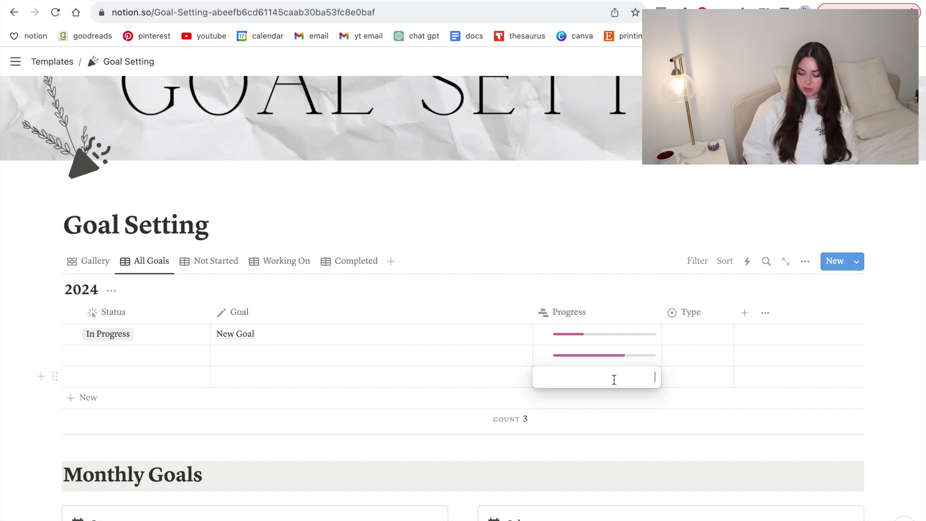
text(10)
key(Return)
In Working On, set goal types to Social, Finance and Academic, then show Completed goals
click(292, 266)
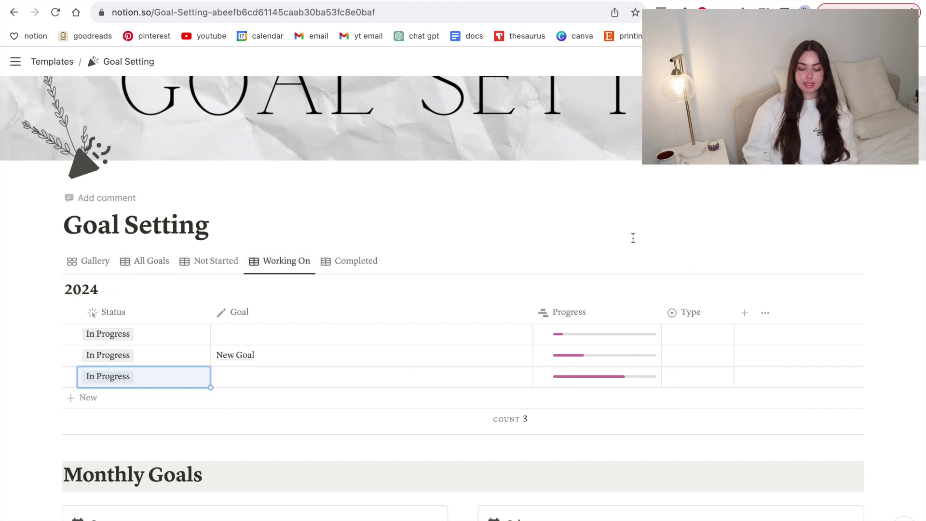
click(687, 334)
click(719, 411)
click(702, 354)
click(690, 374)
click(698, 377)
click(695, 490)
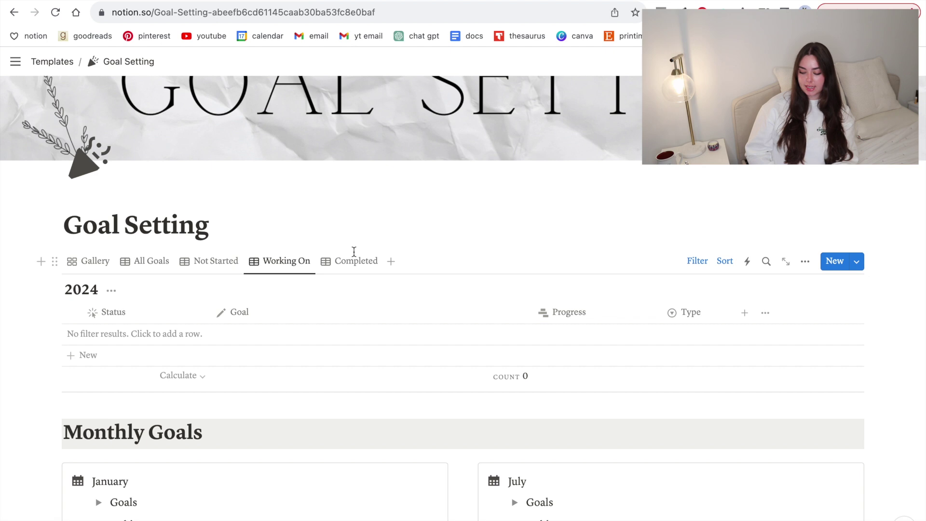
click(355, 260)
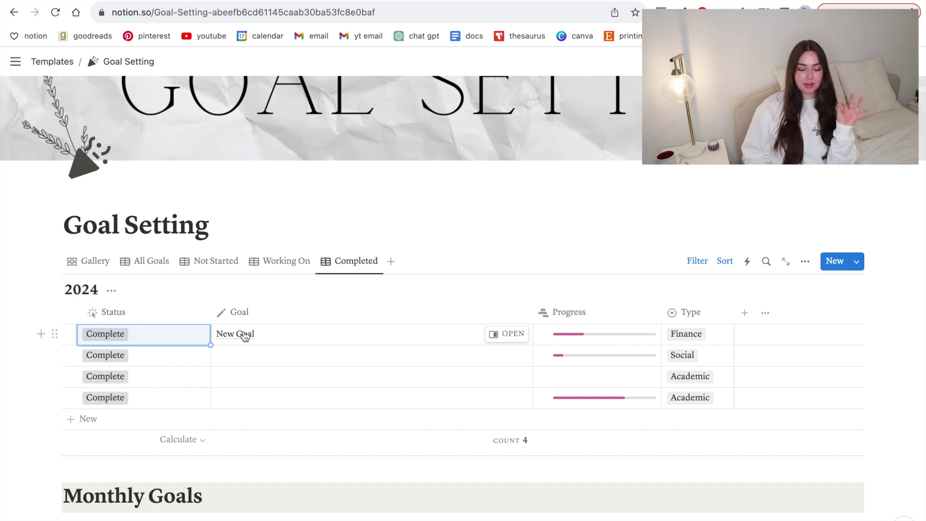
Return to Templates, keep the sidebar locked open, and open the Notion Homepage
click(38, 62)
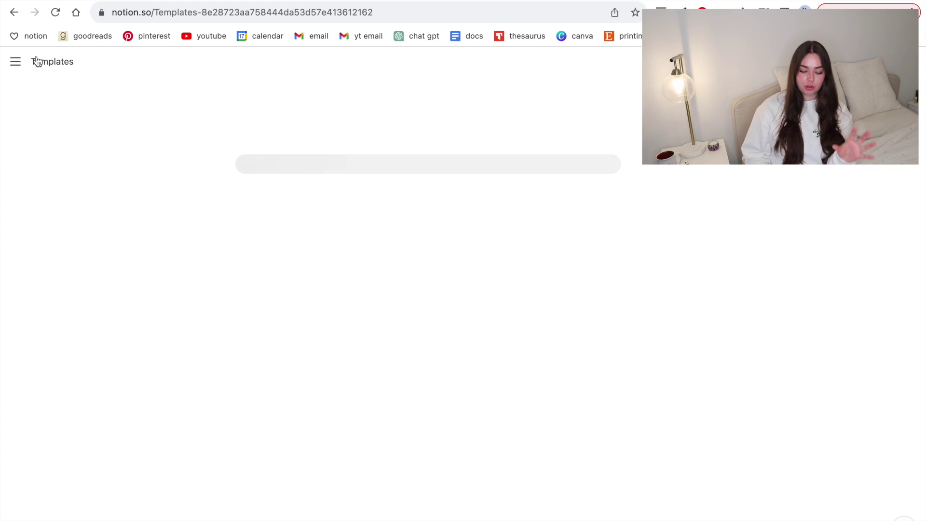
click(16, 61)
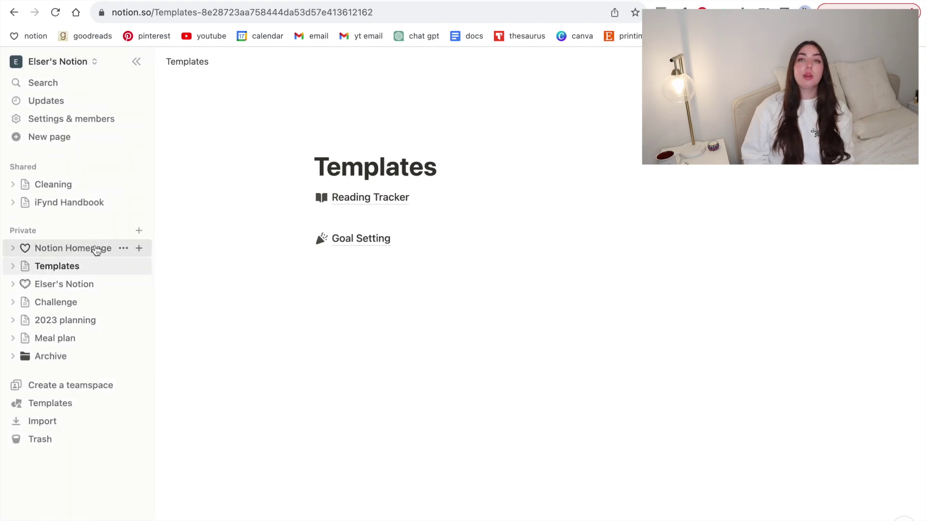
click(95, 250)
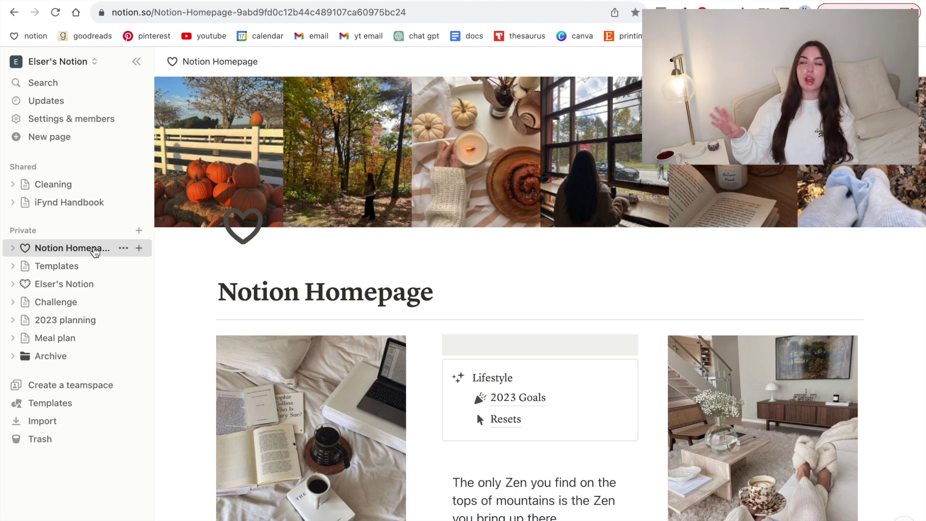
scroll(240, 225, down, 10)
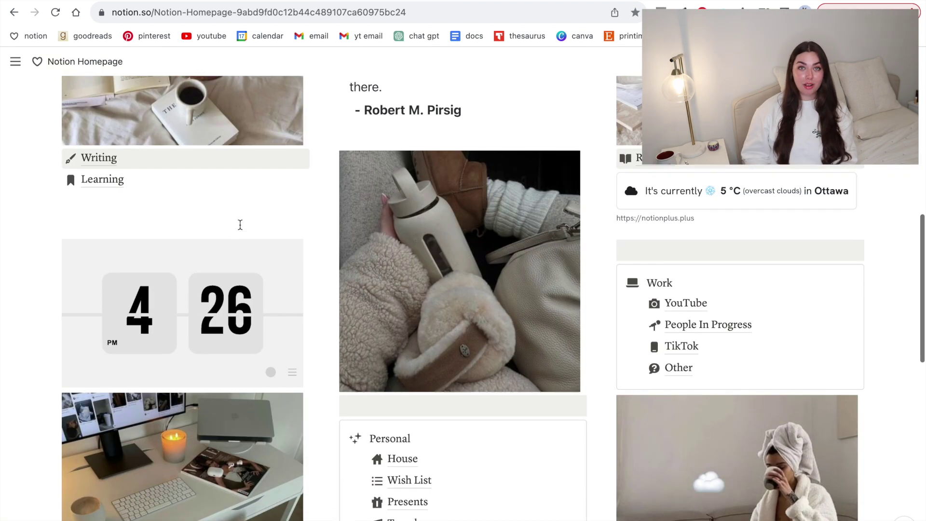
scroll(240, 225, up, 1)
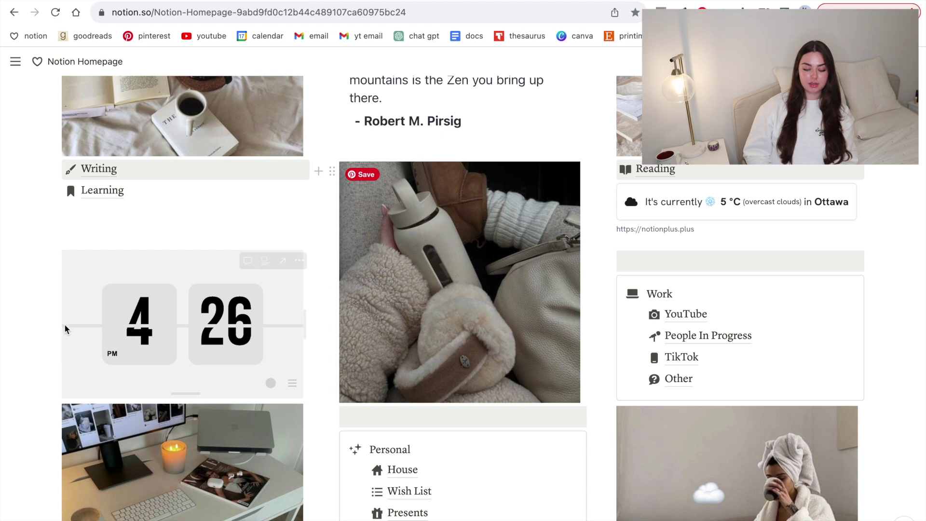
scroll(242, 205, down, 2)
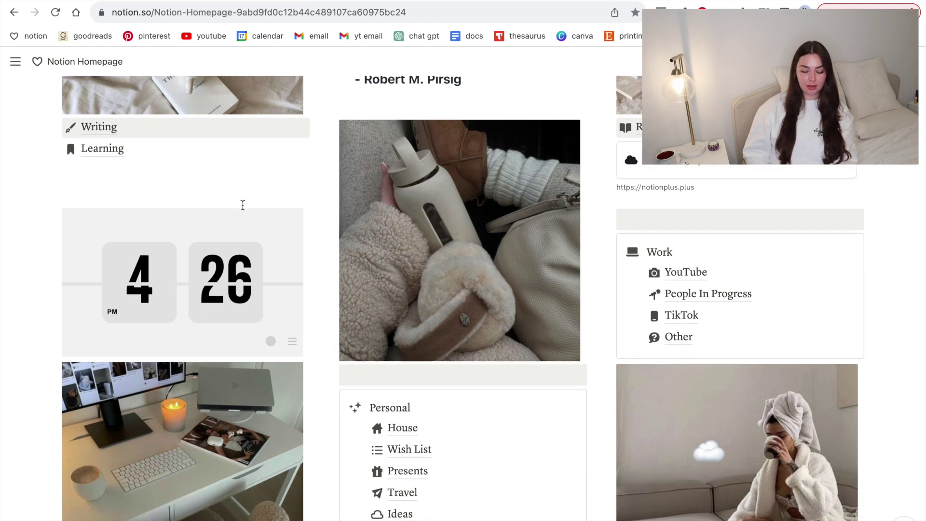
Switch the clock widget to the dark theme, then back to light
click(271, 341)
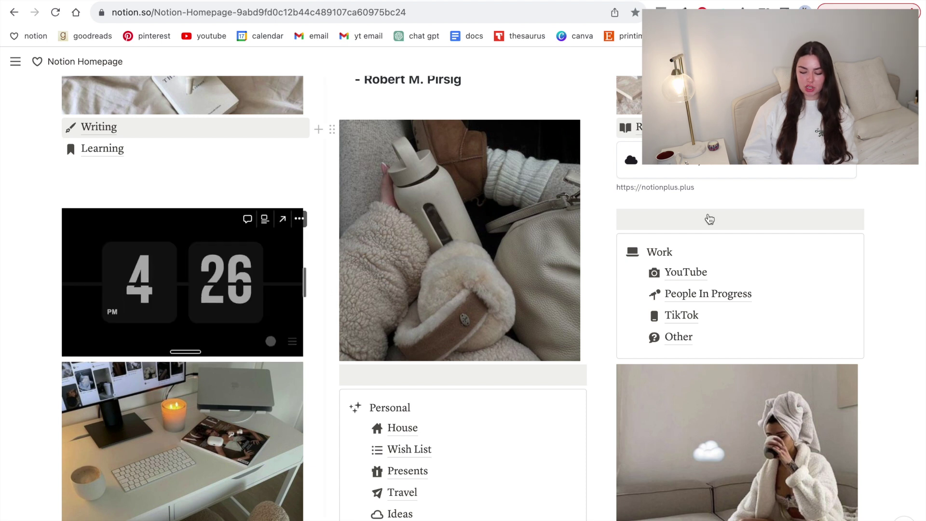
scroll(891, 299, up, 10)
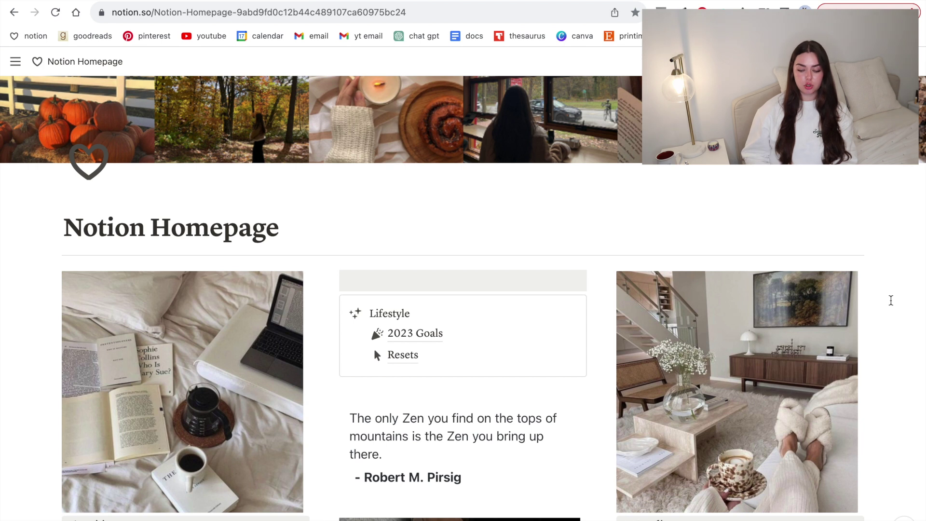
scroll(890, 300, down, 5)
click(270, 475)
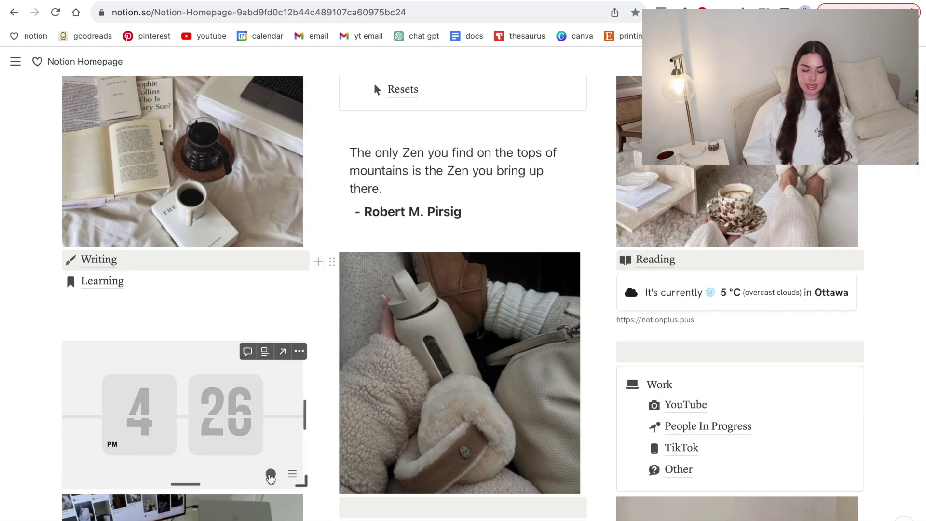
scroll(268, 478, up, 4)
click(268, 482)
scroll(256, 386, down, 3)
scroll(245, 311, up, 2)
scroll(247, 311, down, 8)
Open the YouTube page from the Work list, then its Videos database
click(649, 191)
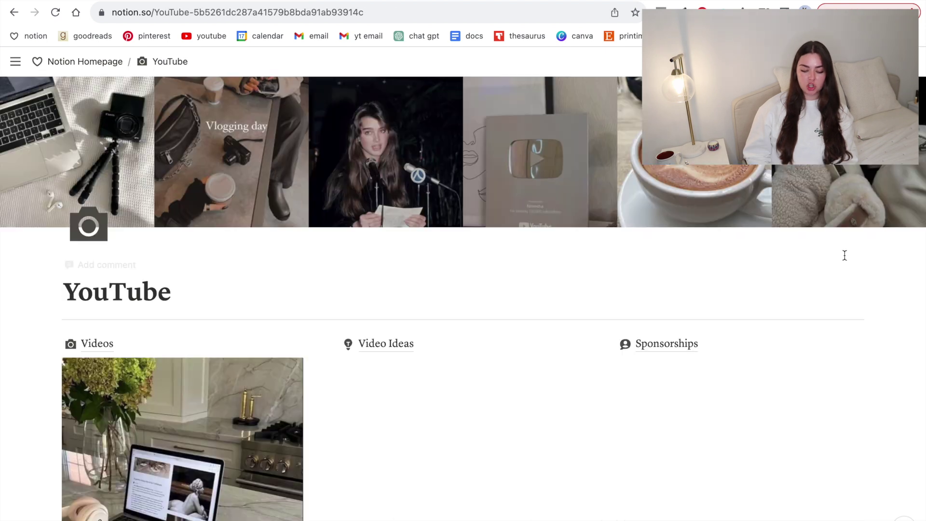
scroll(846, 254, down, 3)
scroll(846, 255, up, 2)
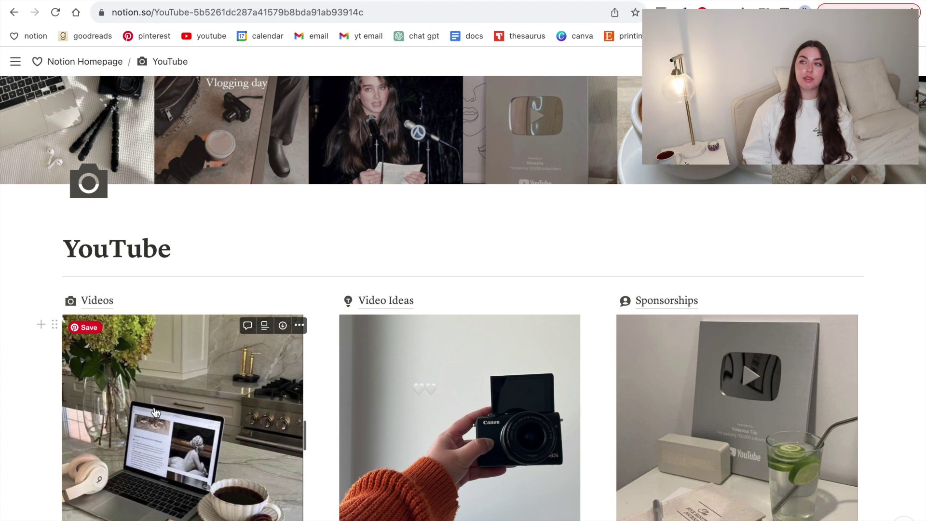
click(116, 305)
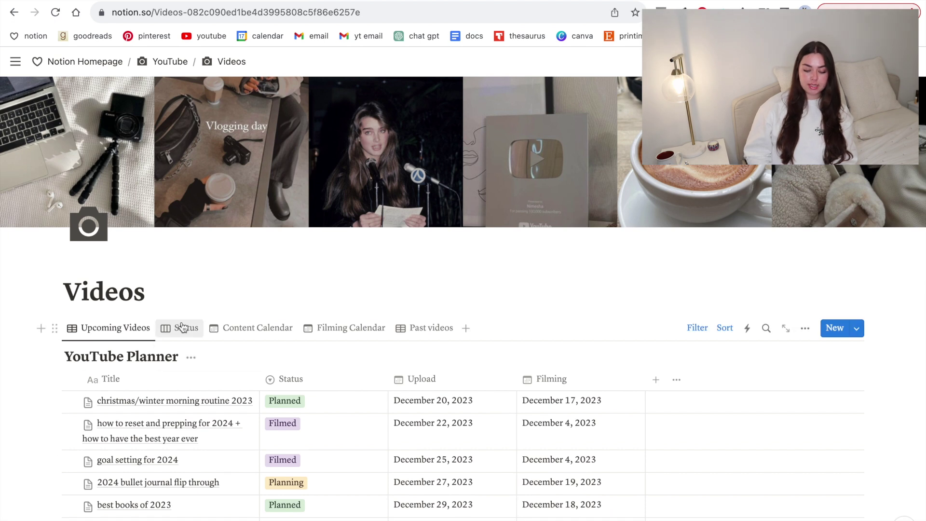
Browse the Status board, Content and Filming Calendars, and Past videos, ending on Upcoming Videos
click(176, 328)
scroll(470, 259, down, 2)
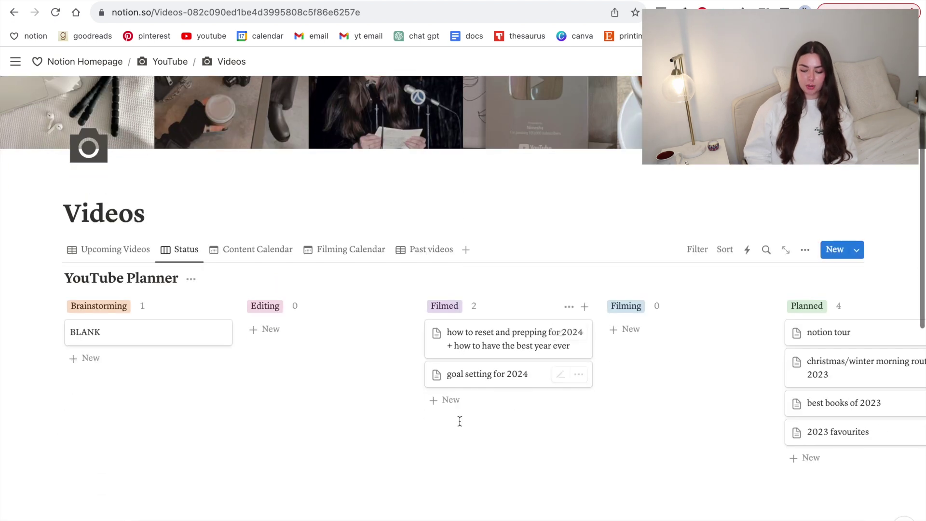
scroll(459, 422, right, 10)
scroll(458, 422, left, 10)
click(245, 248)
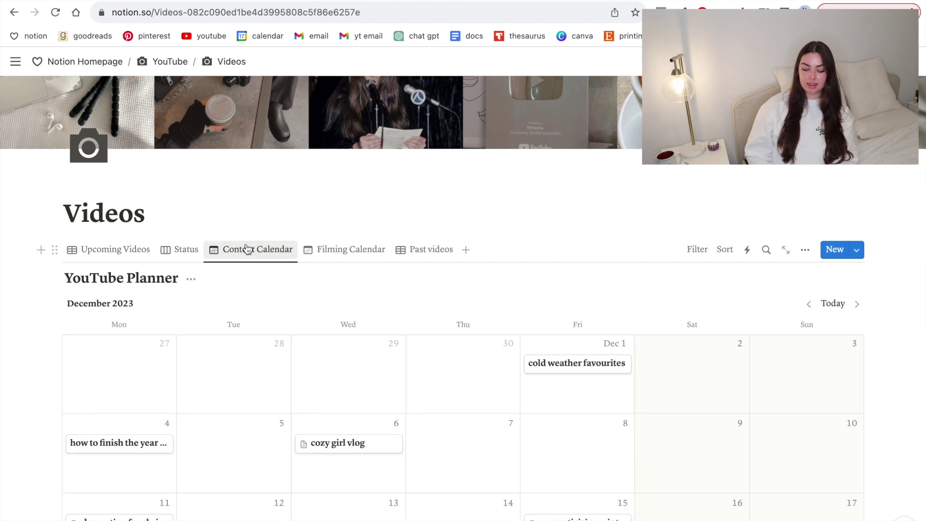
click(338, 249)
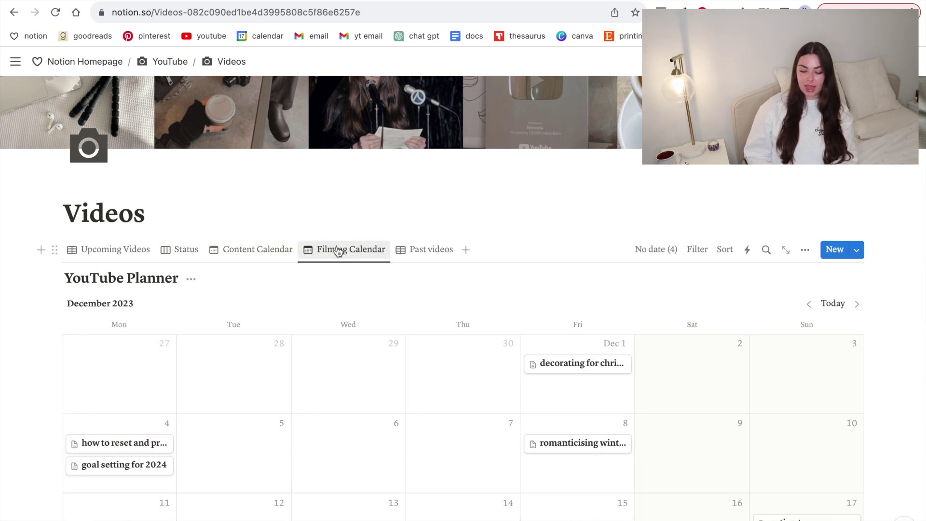
click(424, 250)
click(89, 253)
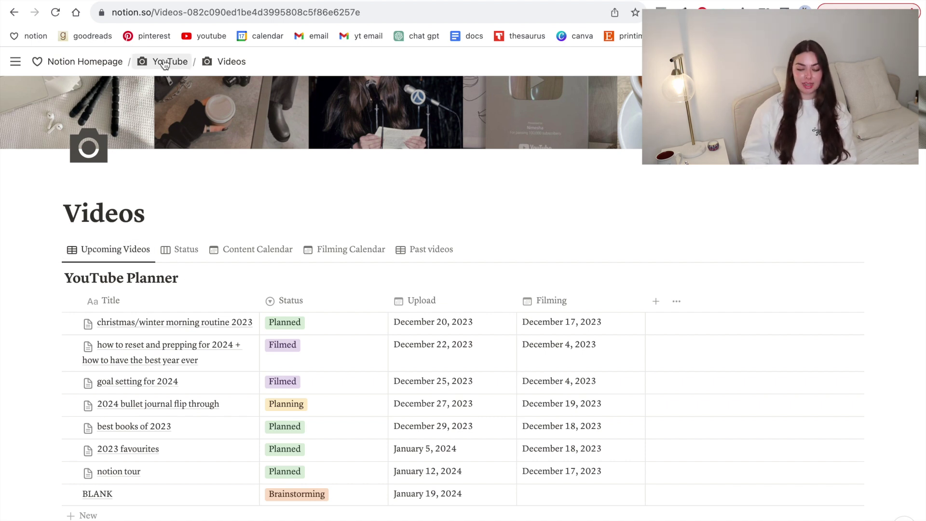
Go back up to the YouTube page through the breadcrumb on the way to the homepage
click(164, 63)
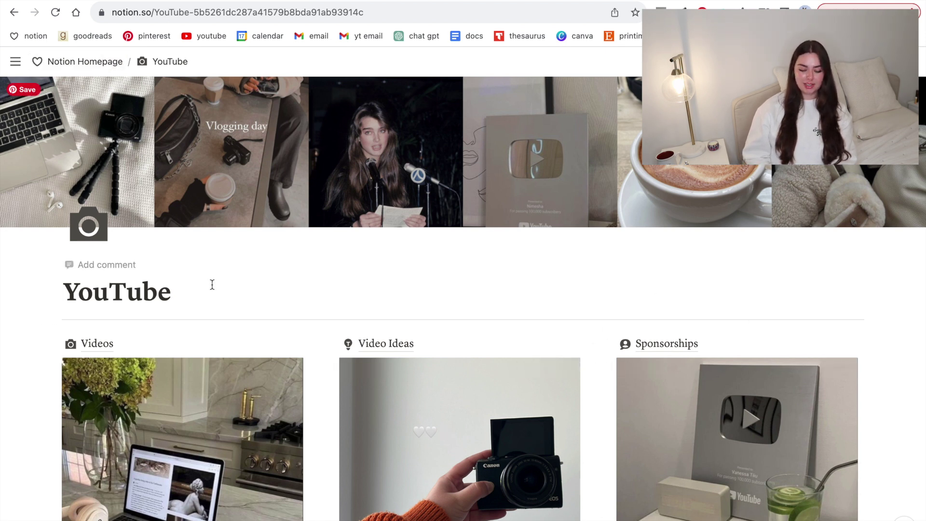
scroll(211, 289, down, 5)
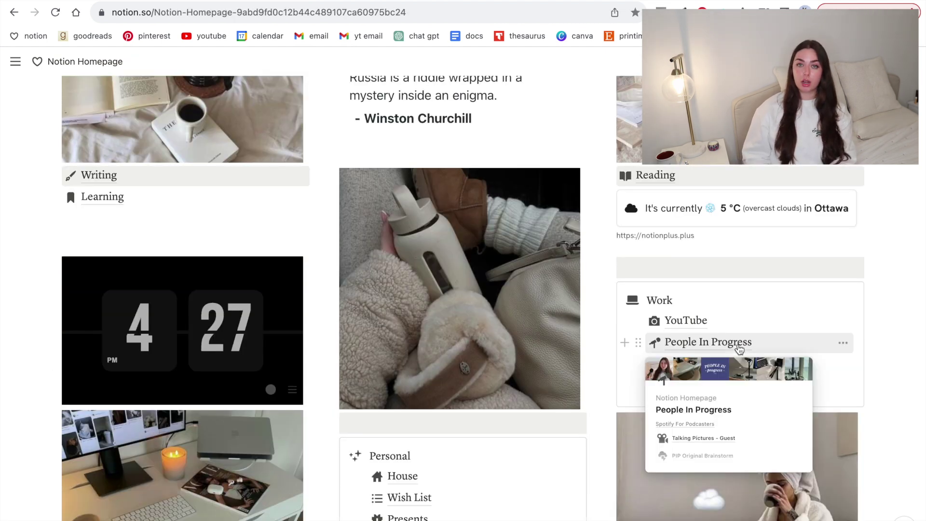
click(739, 347)
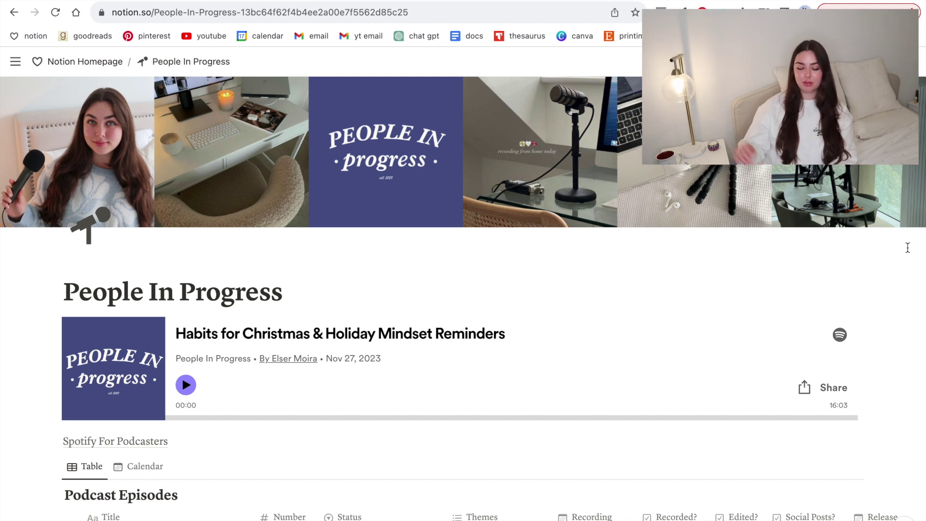
scroll(907, 247, down, 2)
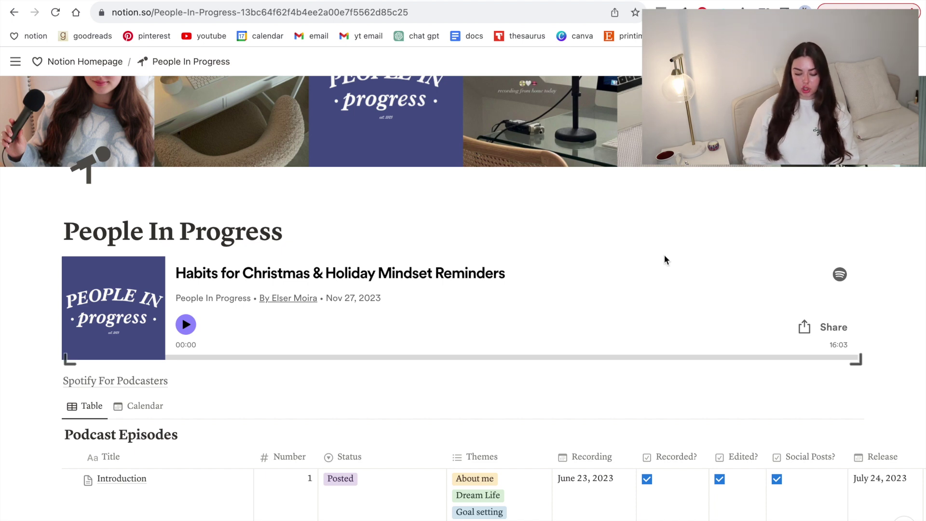
scroll(883, 345, down, 5)
scroll(883, 345, down, 6)
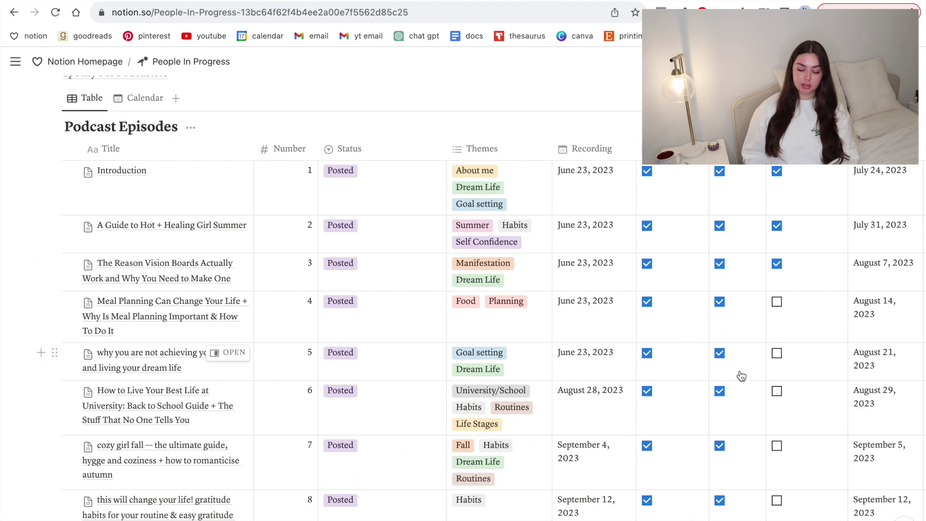
scroll(740, 375, down, 3)
scroll(741, 376, up, 3)
scroll(741, 376, down, 10)
scroll(739, 386, up, 1)
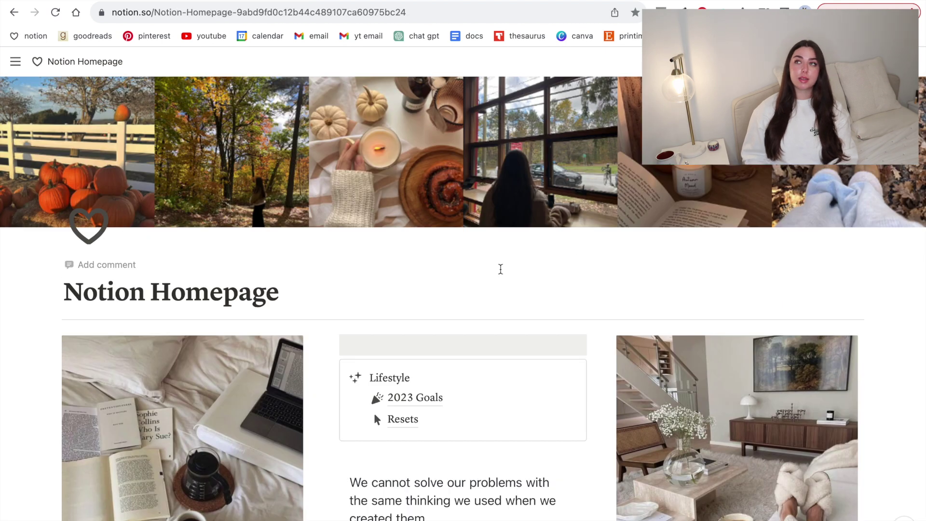
scroll(501, 269, down, 3)
scroll(501, 269, down, 1)
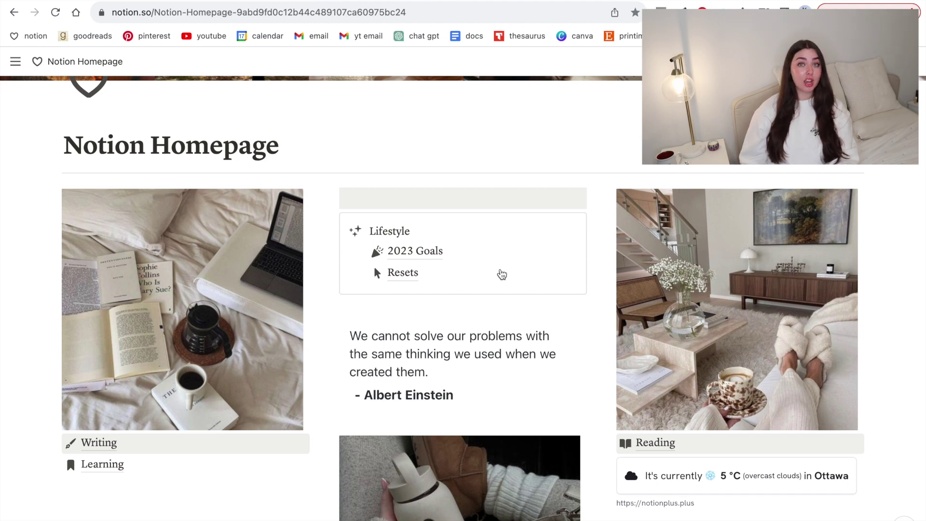
Open Travel from the Personal callout and scroll past the Trip Planner to the Vibe Guide photos
scroll(502, 274, down, 10)
mouse_move(455, 332)
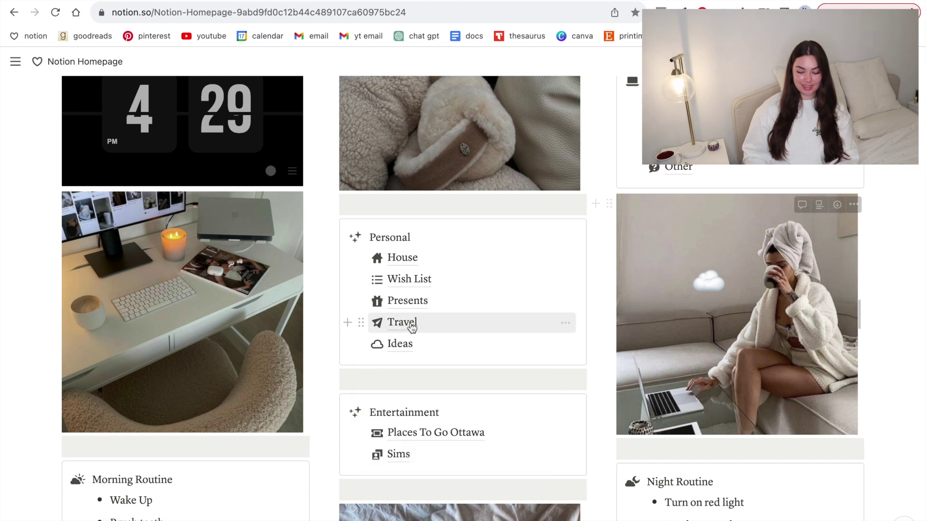
click(413, 323)
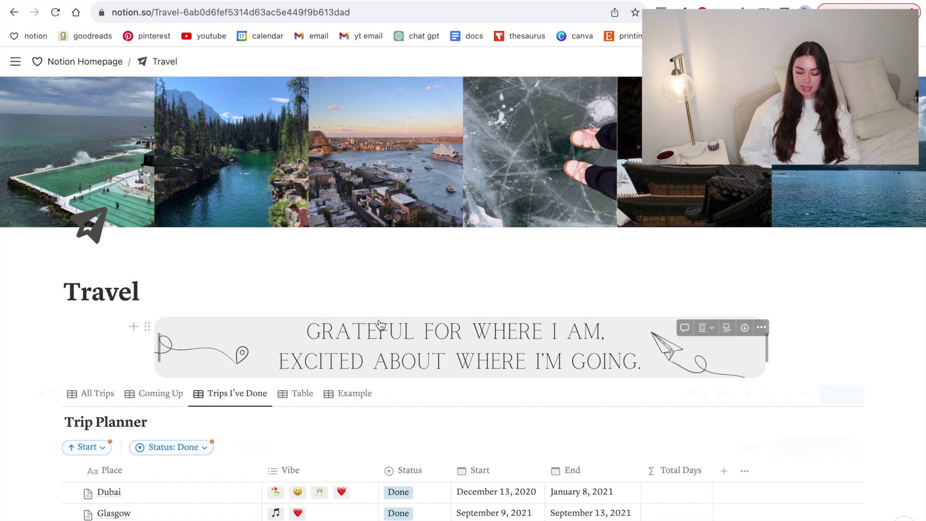
scroll(379, 319, down, 3)
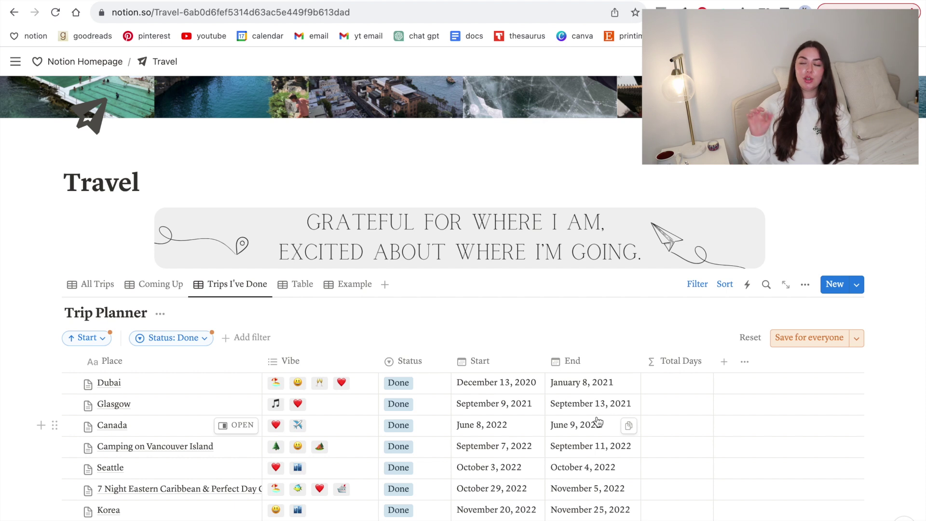
scroll(598, 422, down, 10)
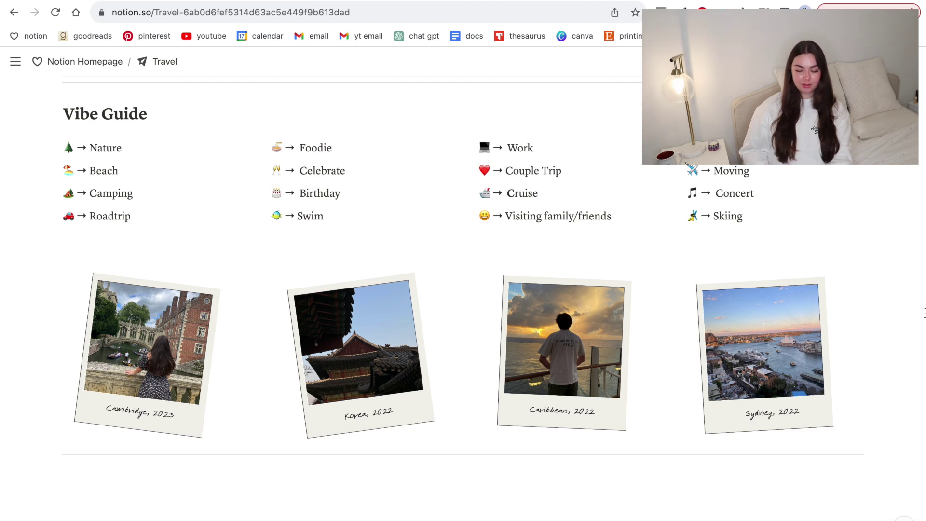
Go back to the homepage and open the Reading link to its 2023 book table
key(alt+Left)
scroll(795, 210, up, 15)
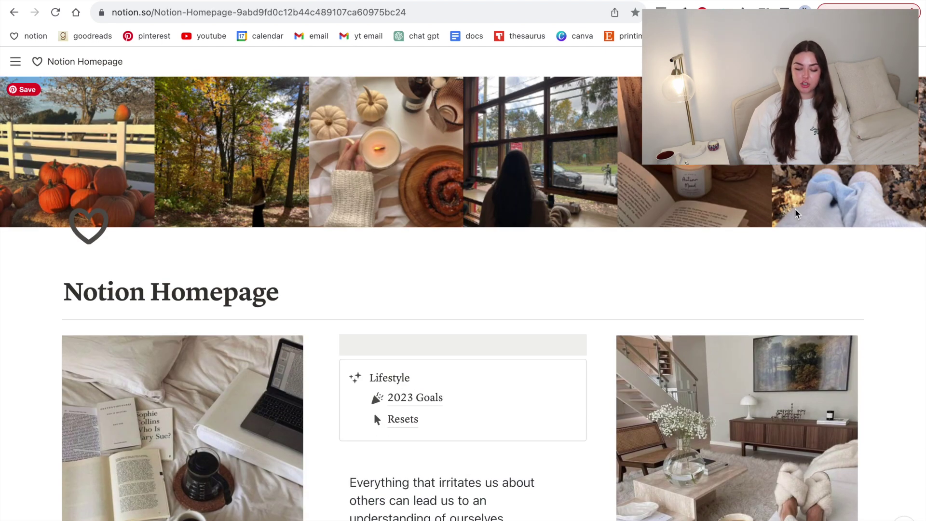
scroll(795, 210, down, 1)
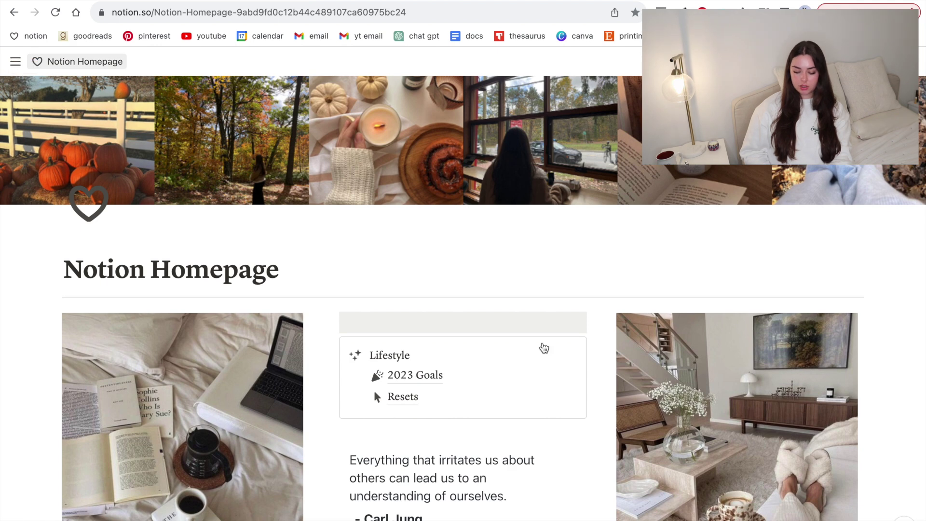
scroll(543, 349, down, 10)
scroll(791, 318, down, 5)
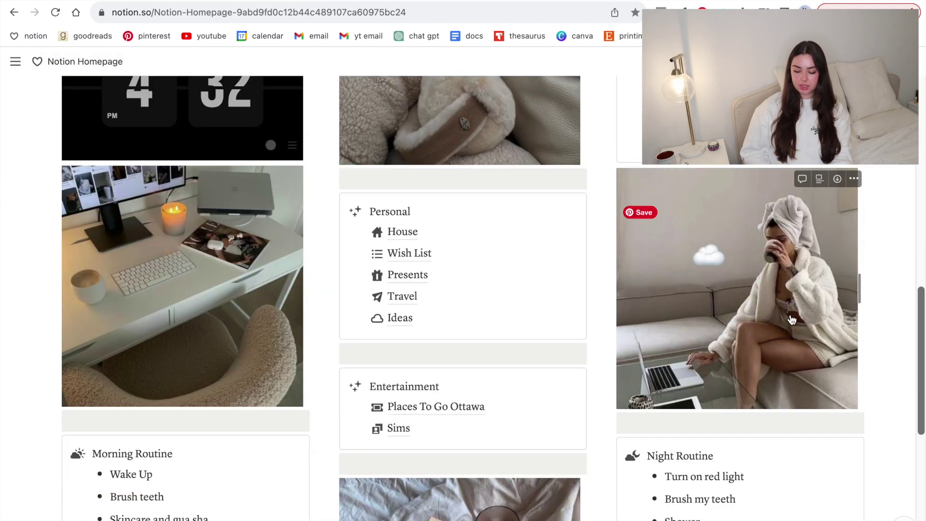
scroll(791, 318, down, 6)
scroll(792, 314, up, 10)
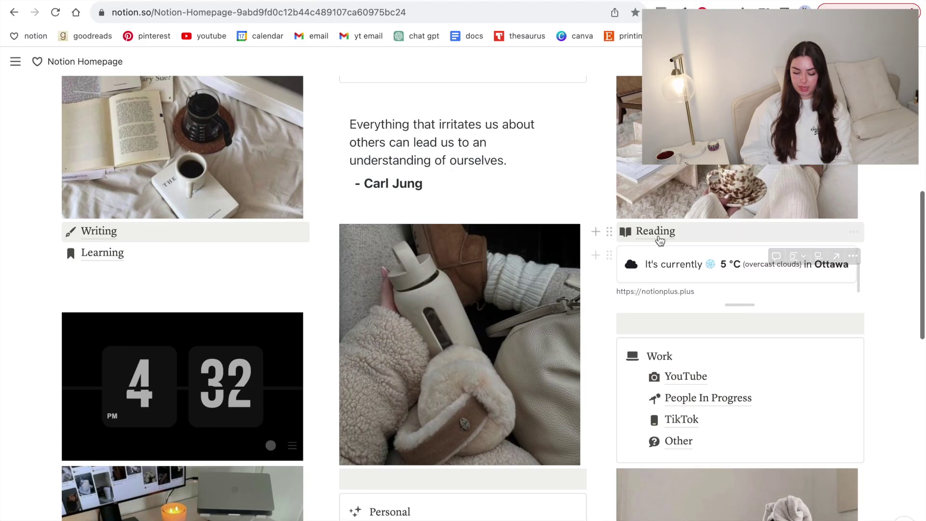
click(657, 233)
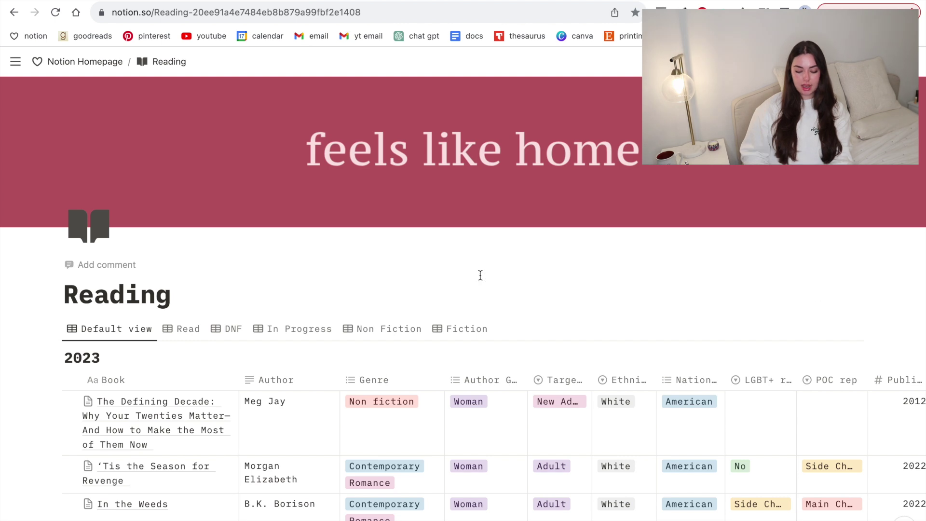
scroll(480, 276, down, 3)
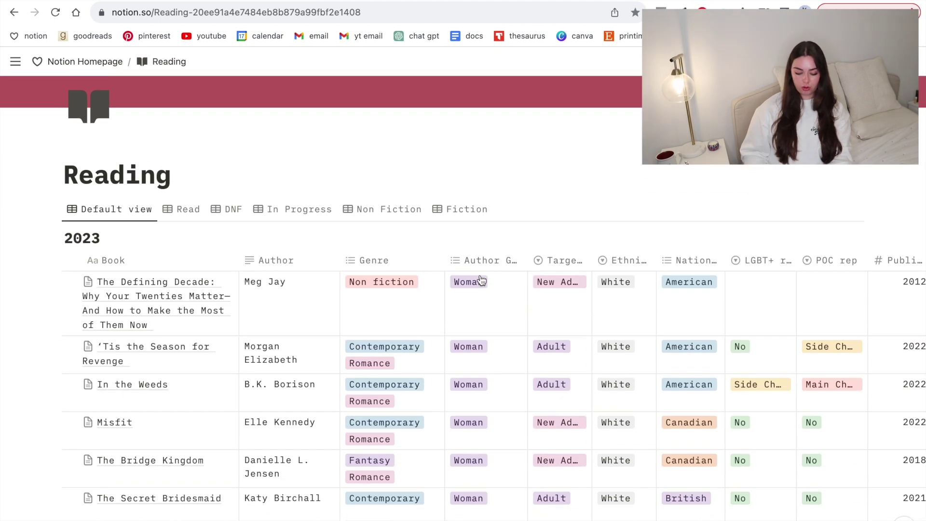
scroll(480, 279, up, 1)
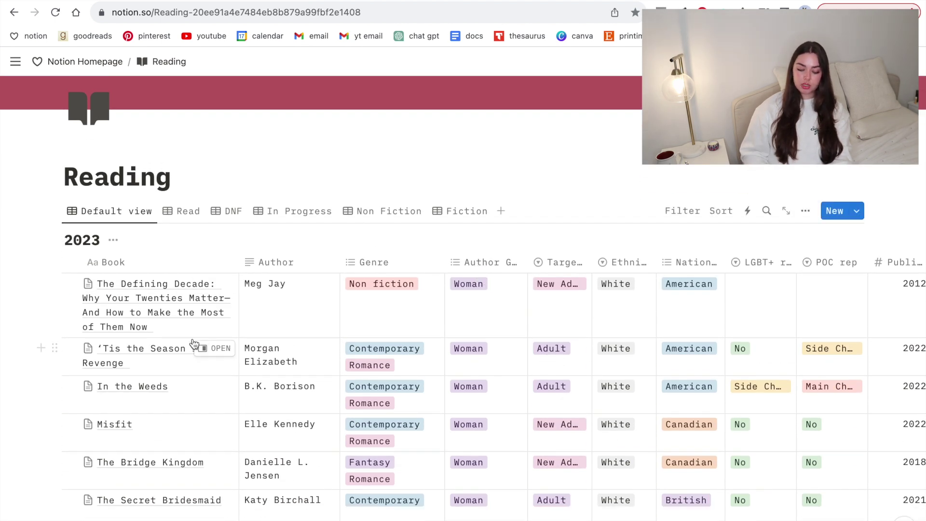
scroll(354, 319, right, 3)
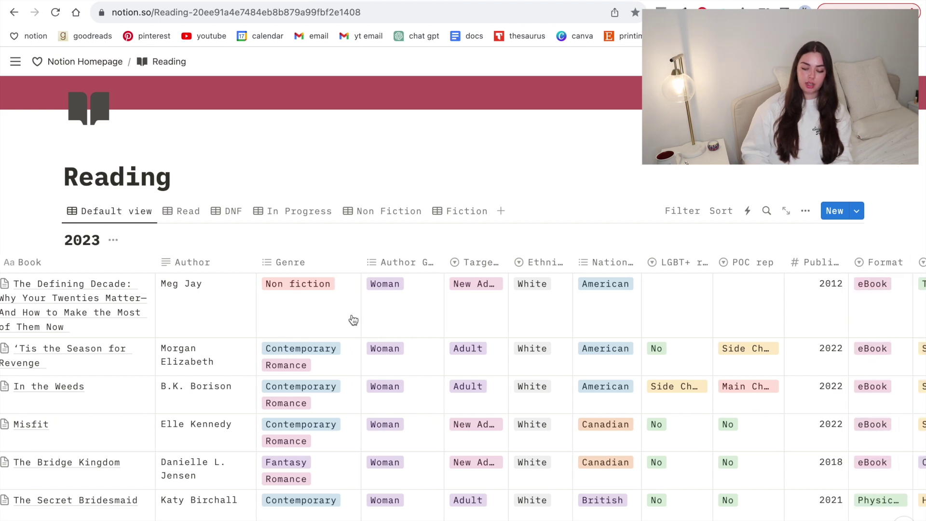
scroll(354, 319, right, 6)
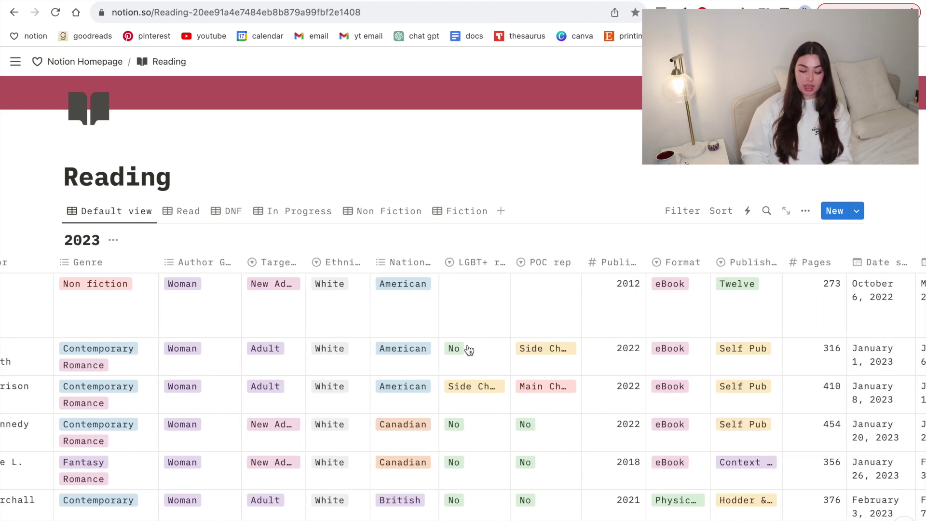
scroll(468, 349, right, 6)
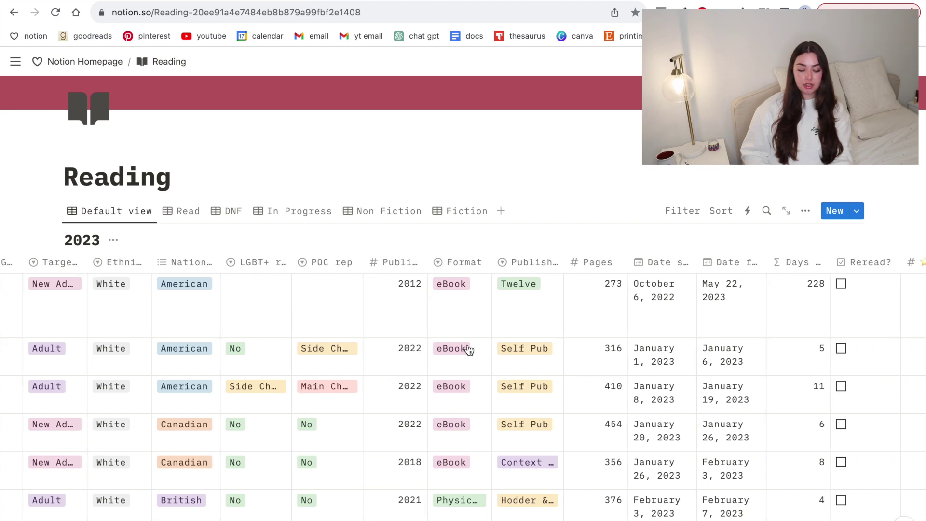
scroll(468, 350, right, 4)
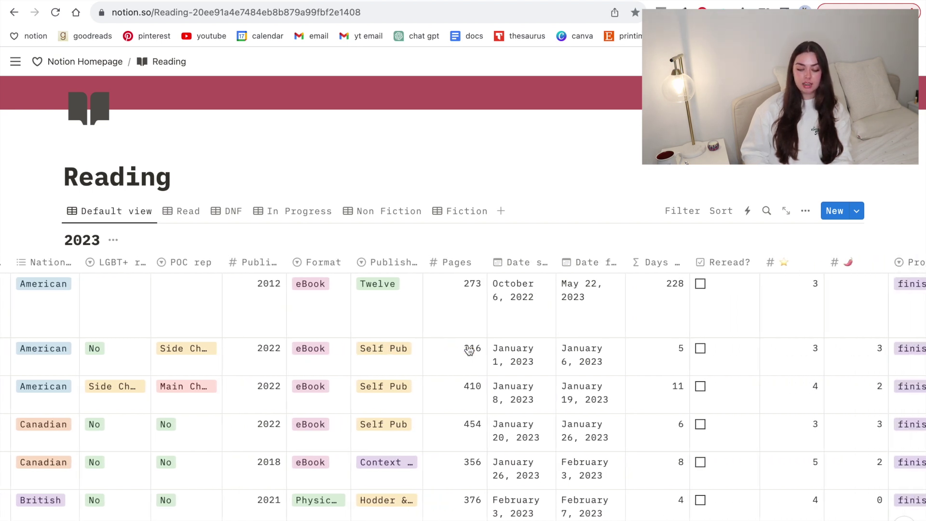
scroll(468, 350, right, 1)
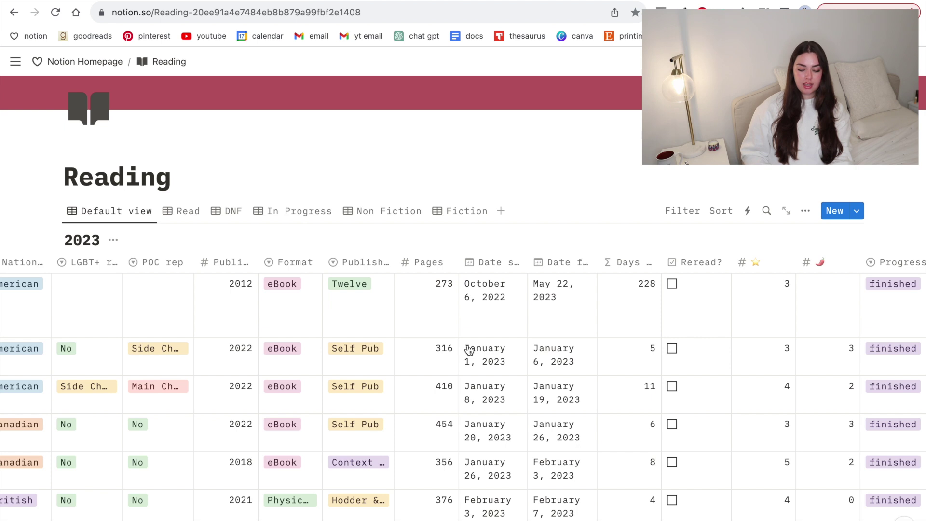
scroll(468, 349, right, 4)
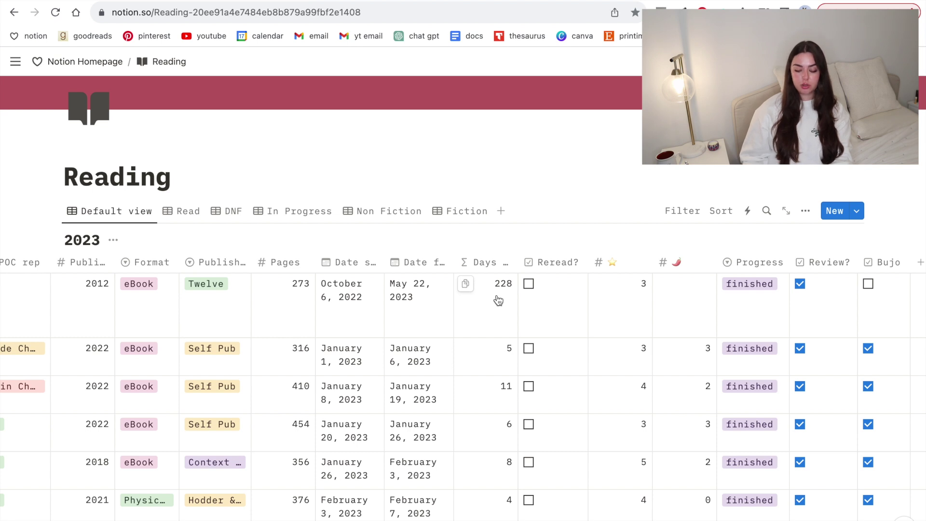
scroll(498, 300, left, 4)
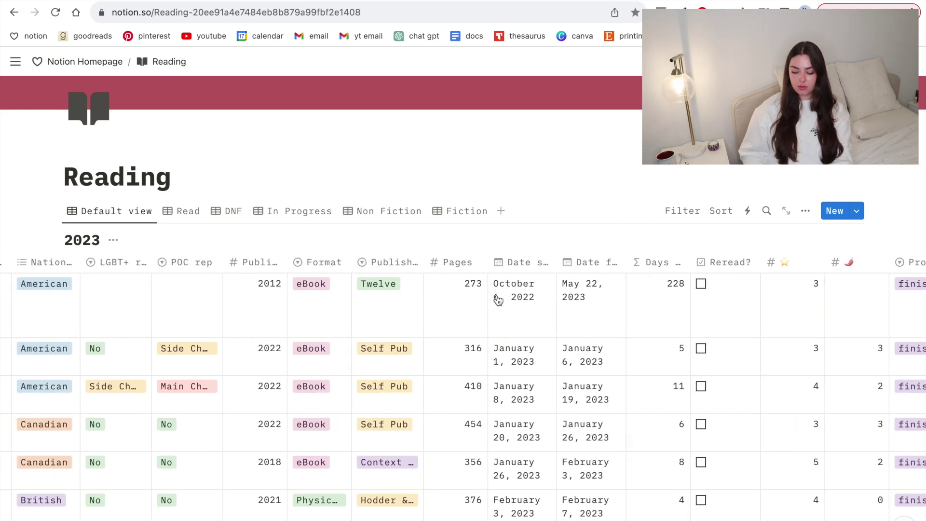
scroll(498, 300, right, 4)
scroll(498, 300, left, 12)
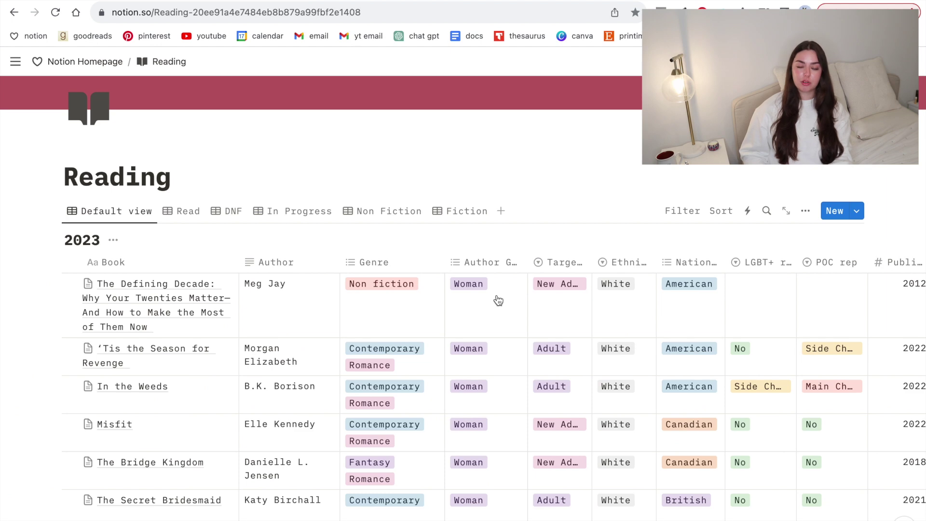
scroll(254, 297, down, 20)
scroll(254, 293, up, 15)
scroll(254, 293, down, 2)
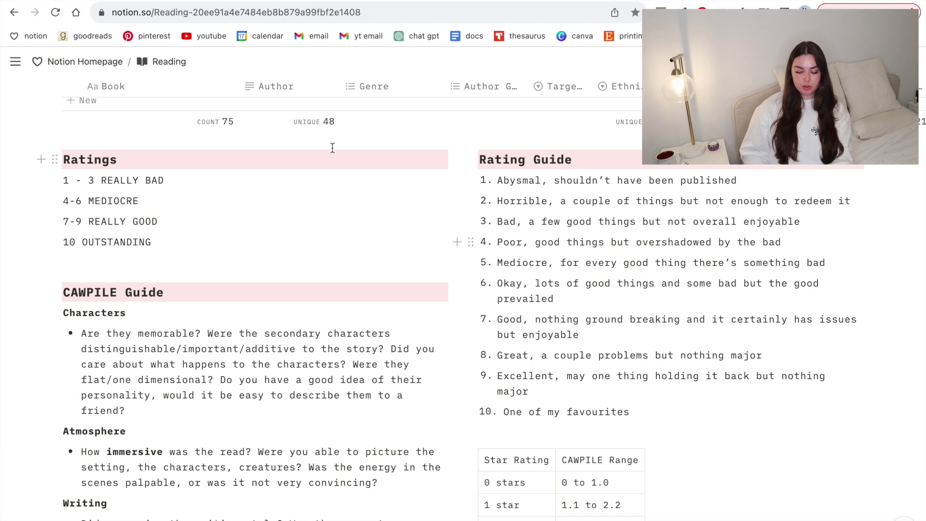
scroll(217, 133, up, 1)
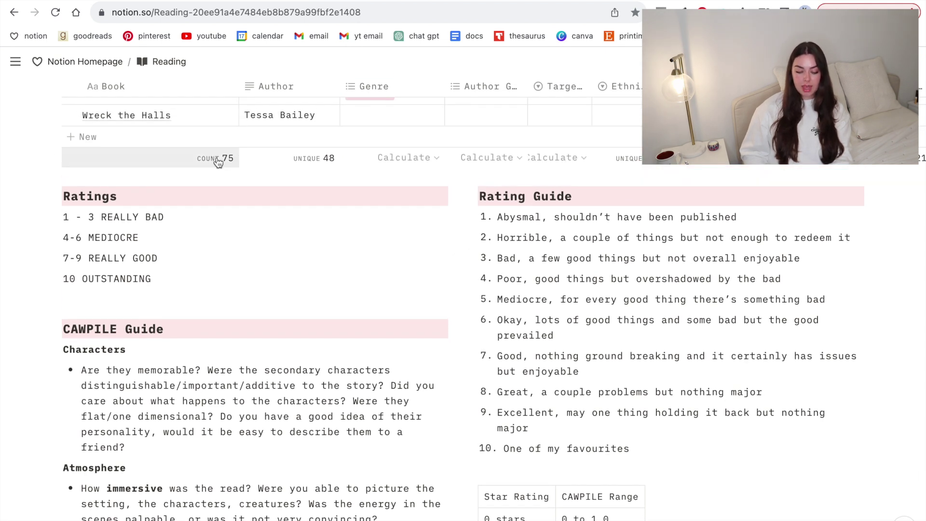
scroll(327, 165, right, 3)
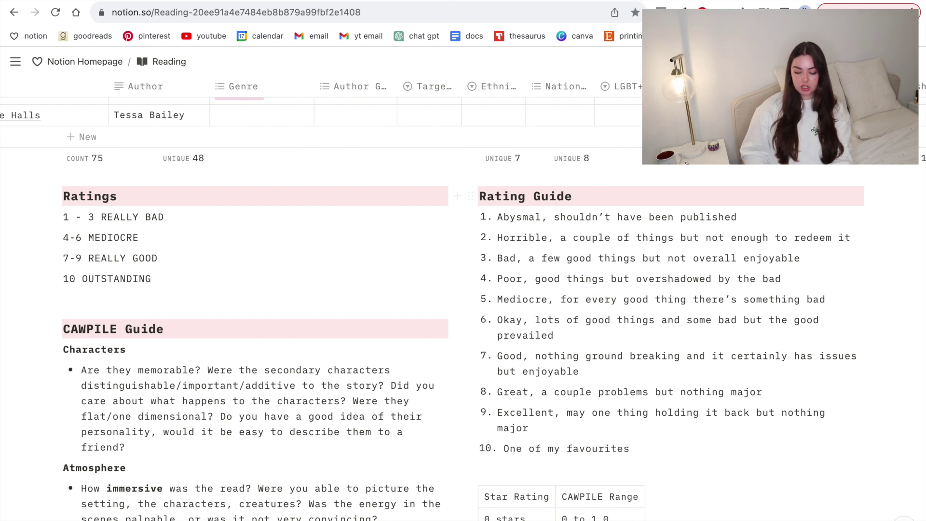
scroll(337, 159, right, 3)
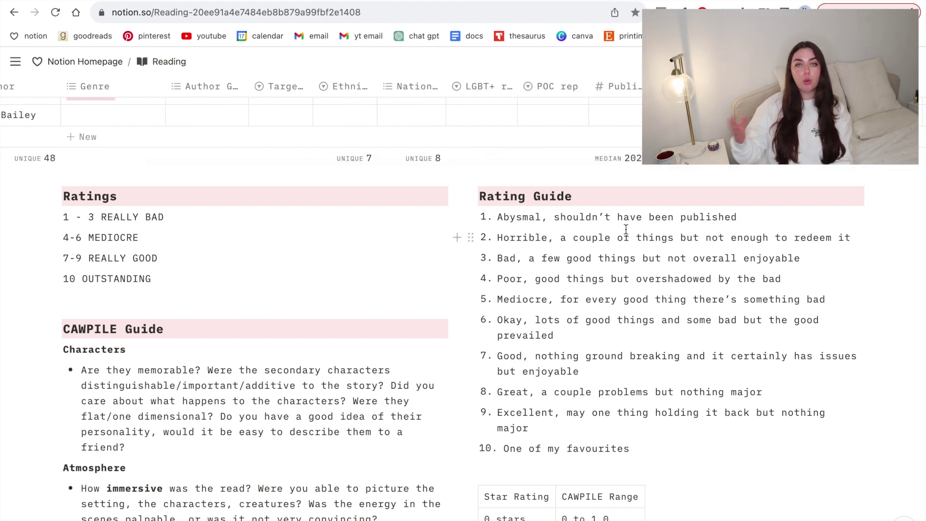
scroll(815, 159, right, 3)
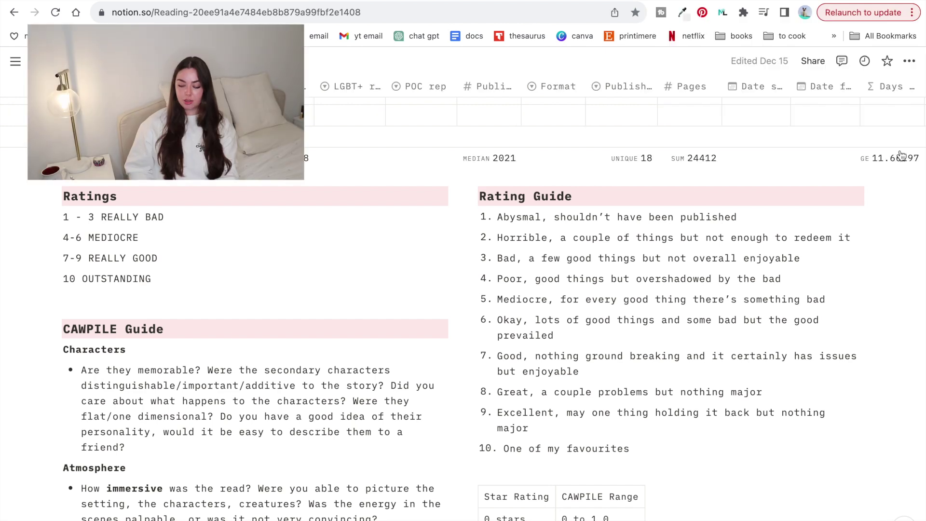
scroll(902, 154, right, 4)
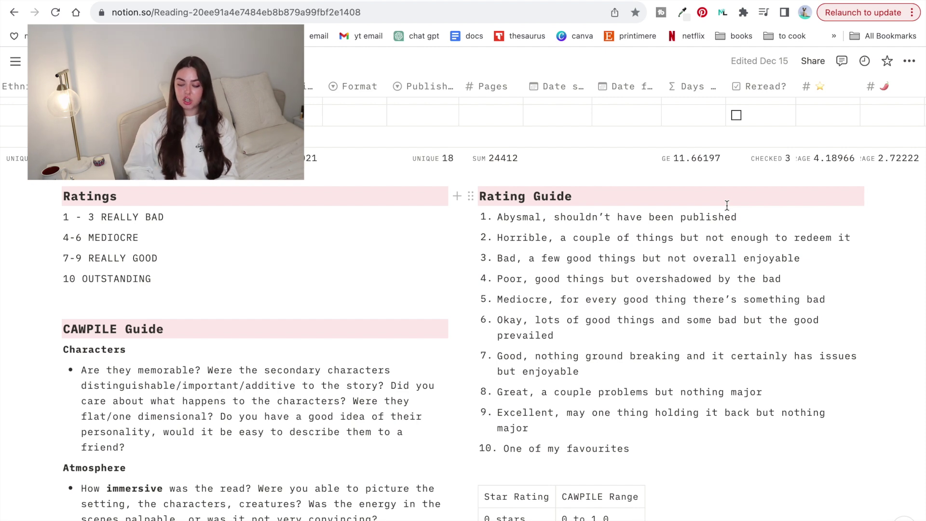
scroll(711, 148, right, 3)
scroll(711, 148, right, 1)
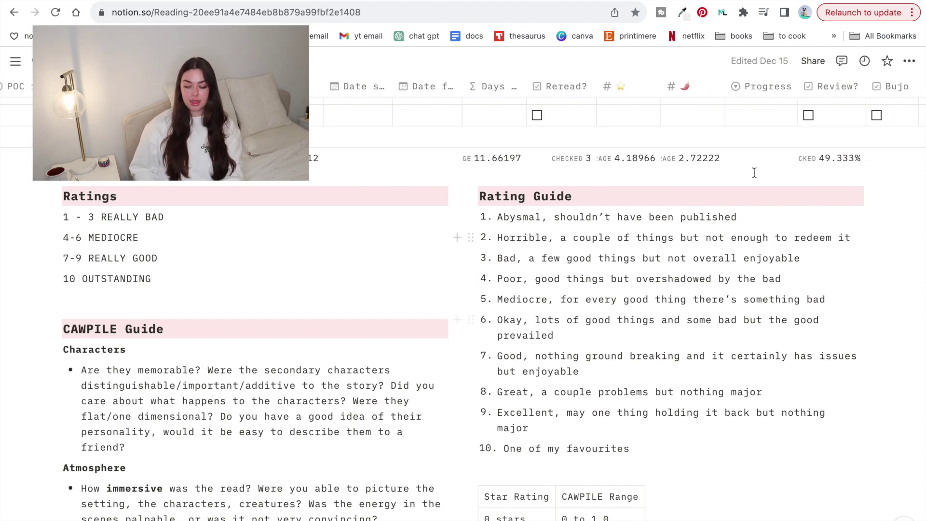
scroll(593, 151, left, 10)
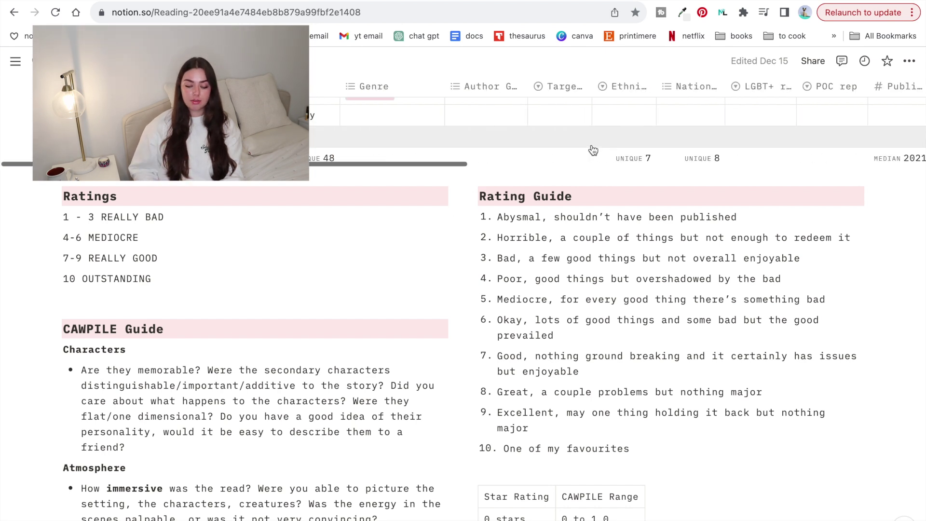
Open the Reading Tracker template from Templates and review its 2023 table, Reading goals and Video Guide
click(16, 61)
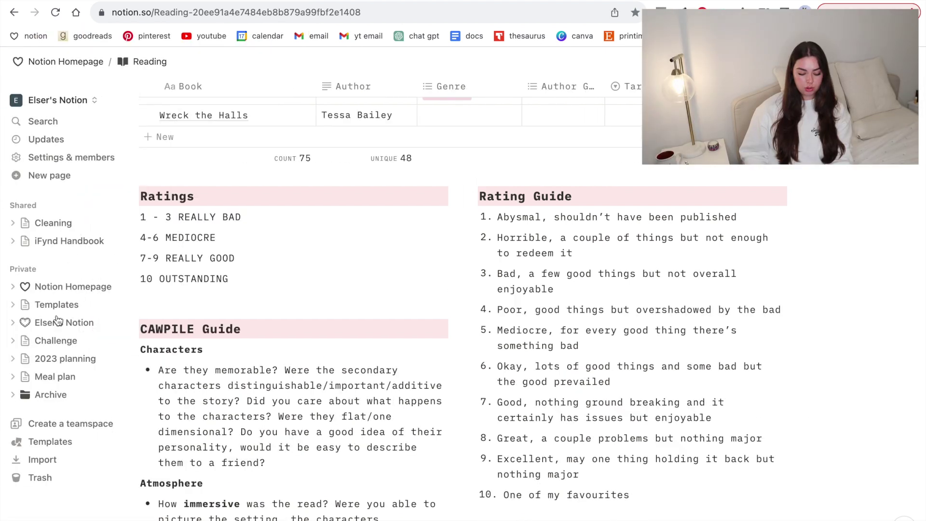
click(68, 267)
click(377, 196)
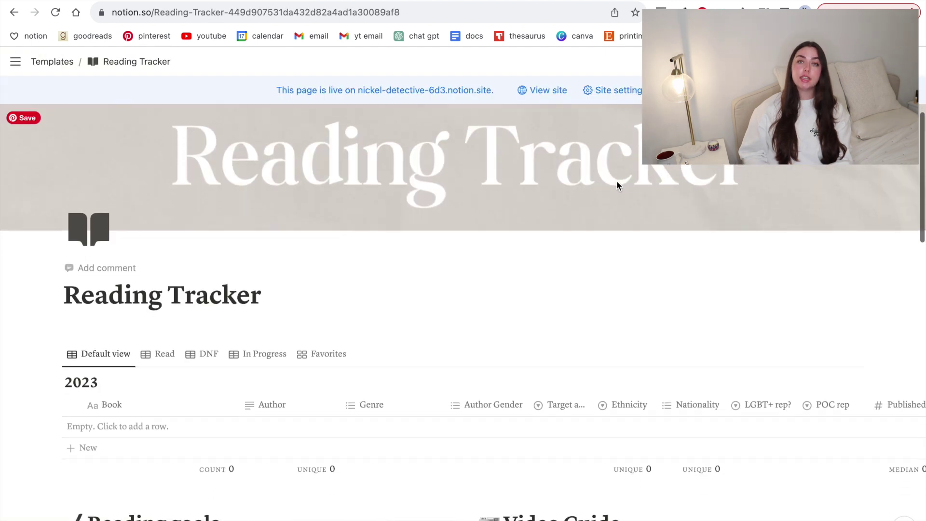
scroll(618, 186, up, 1)
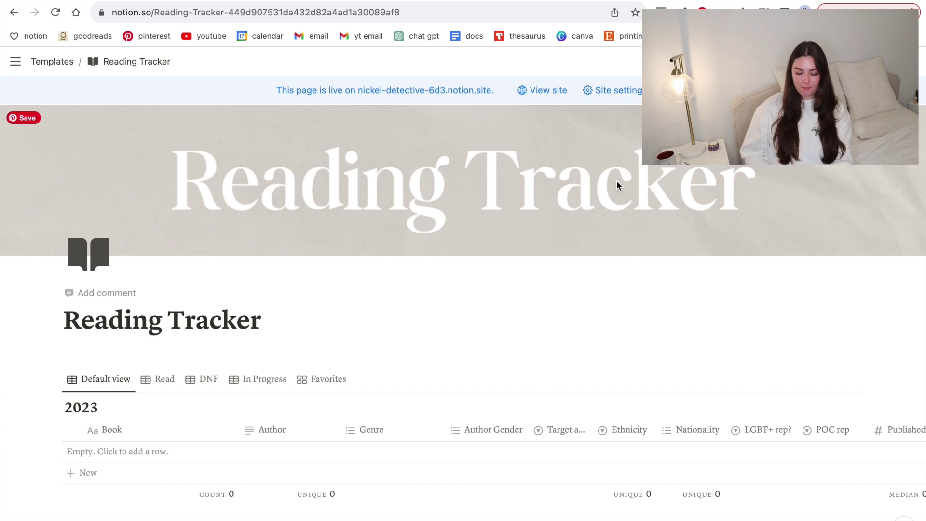
scroll(487, 295, down, 4)
scroll(488, 295, down, 1)
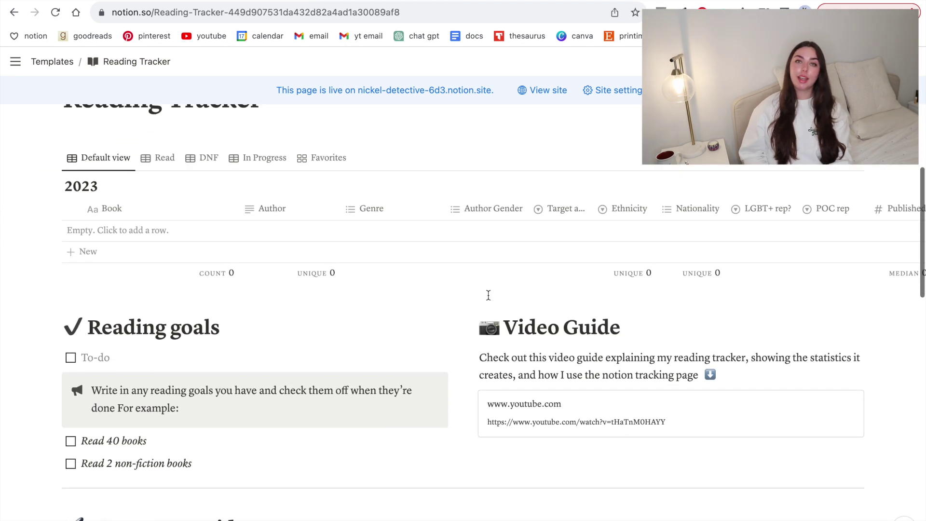
scroll(488, 296, down, 1)
scroll(488, 295, down, 7)
scroll(488, 295, down, 12)
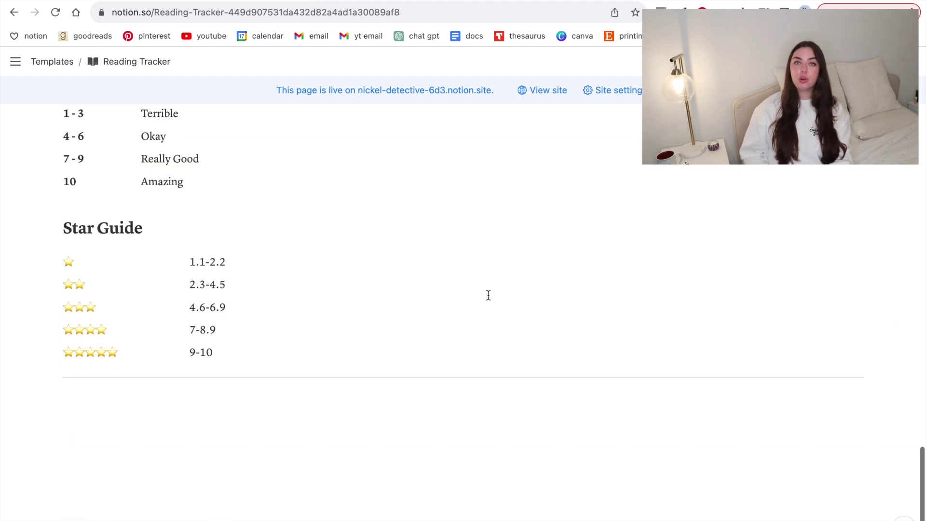
key(Home)
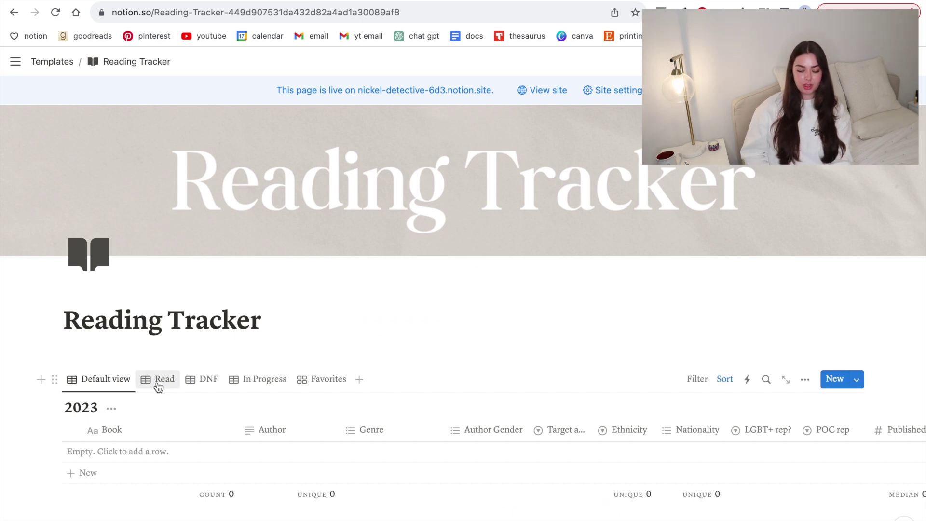
scroll(521, 355, down, 3)
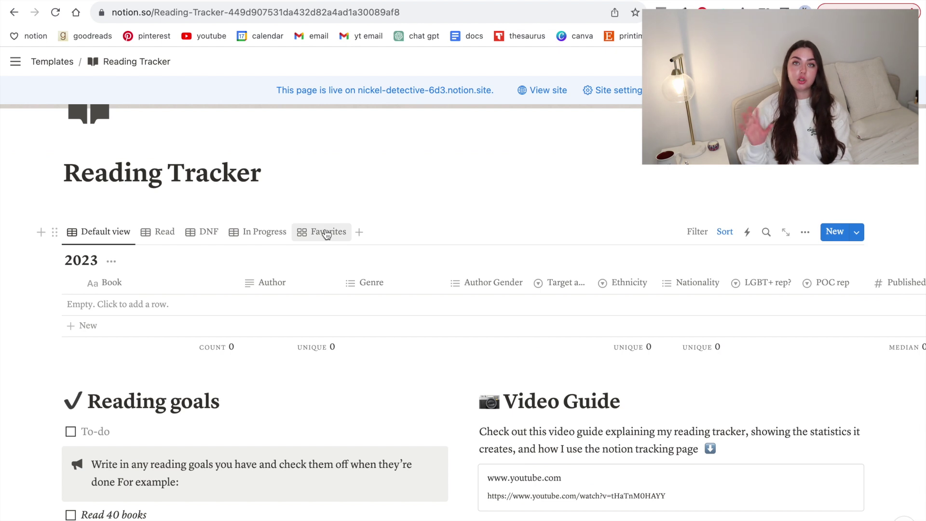